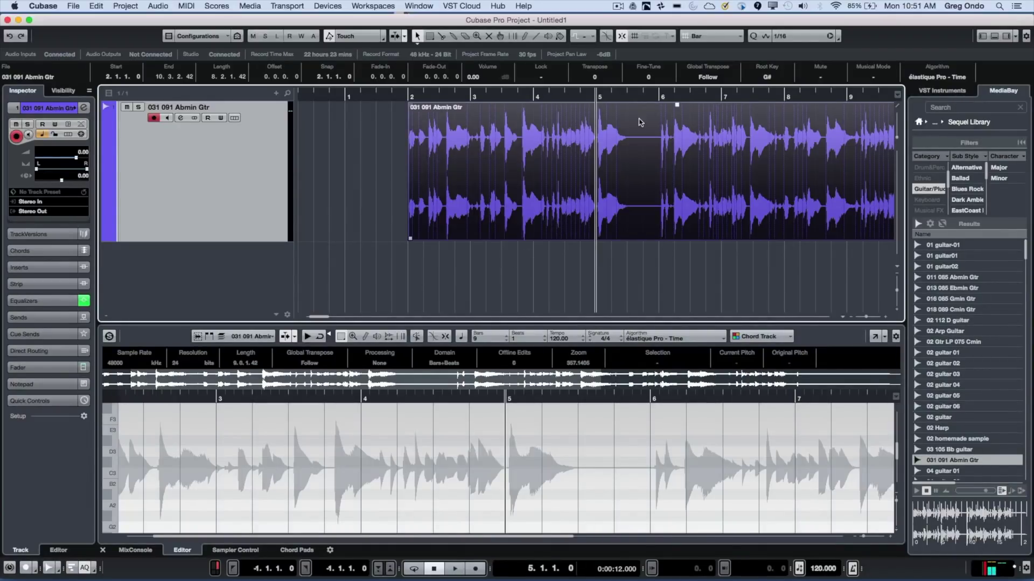
Step: Toggle Snap off and on several times, leaving snapping enabled
click(624, 38)
click(624, 38)
click(625, 39)
click(624, 39)
click(624, 39)
click(625, 40)
click(625, 39)
click(625, 38)
click(625, 40)
click(625, 39)
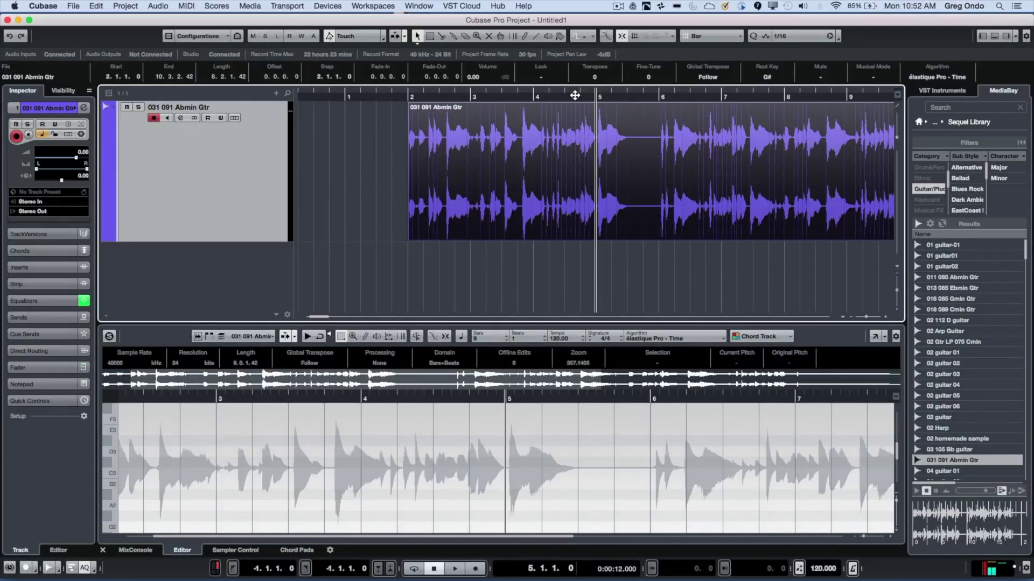
Step: Choose the Split (scissors) tool from the guitar event's context menu
right_click(545, 122)
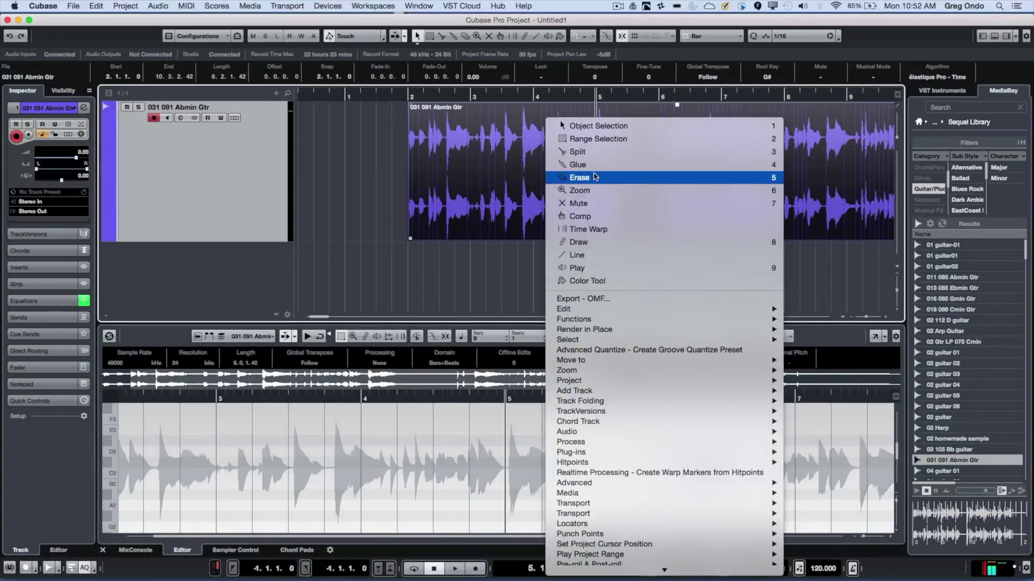
click(596, 153)
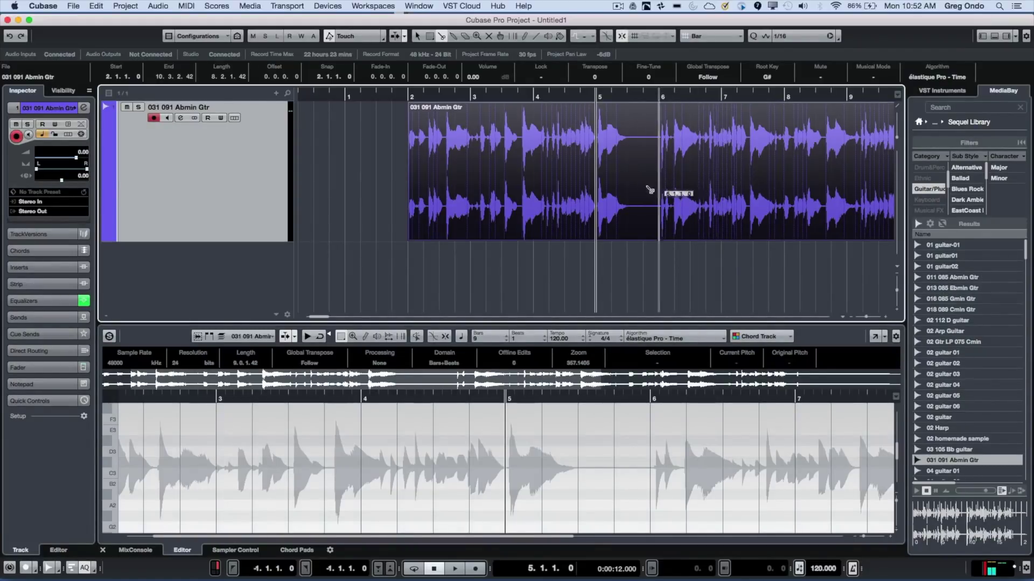
right_click(556, 201)
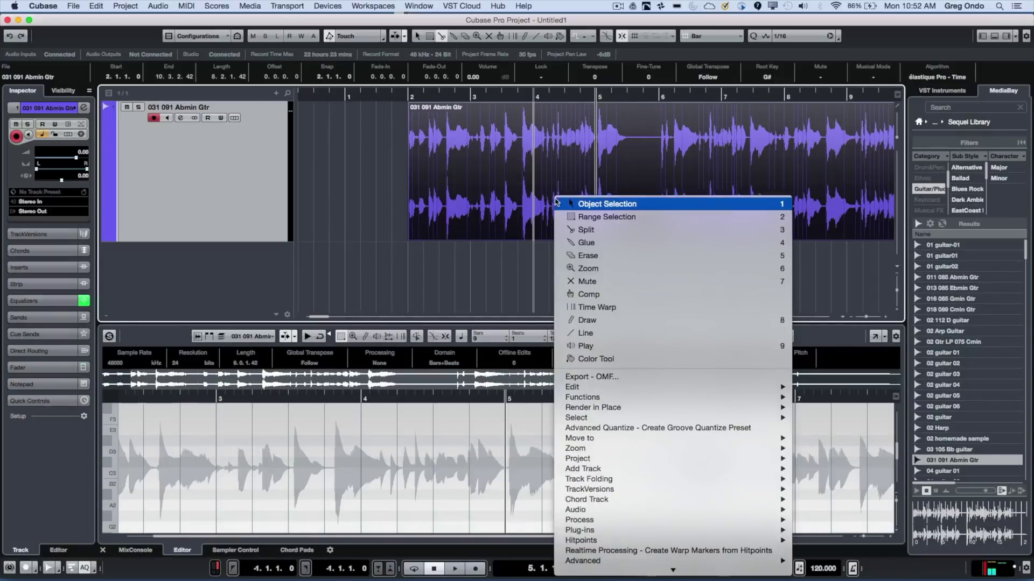
Step: With Object Selection, drag the guitar event to bar 3 and beyond, then undo back to bar 2
click(557, 203)
mouse_move(453, 169)
mouse_down()
mouse_move(396, 168)
mouse_move(497, 152)
mouse_move(474, 141)
mouse_move(553, 157)
mouse_move(401, 184)
mouse_move(475, 169)
mouse_move(451, 181)
mouse_up()
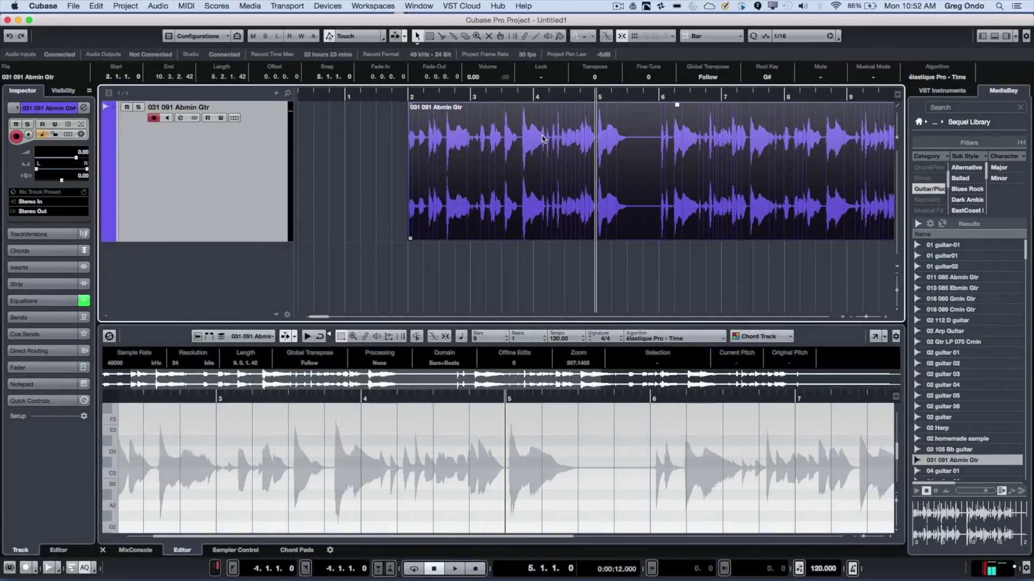
mouse_move(449, 151)
mouse_down()
mouse_move(492, 150)
mouse_move(468, 151)
mouse_up()
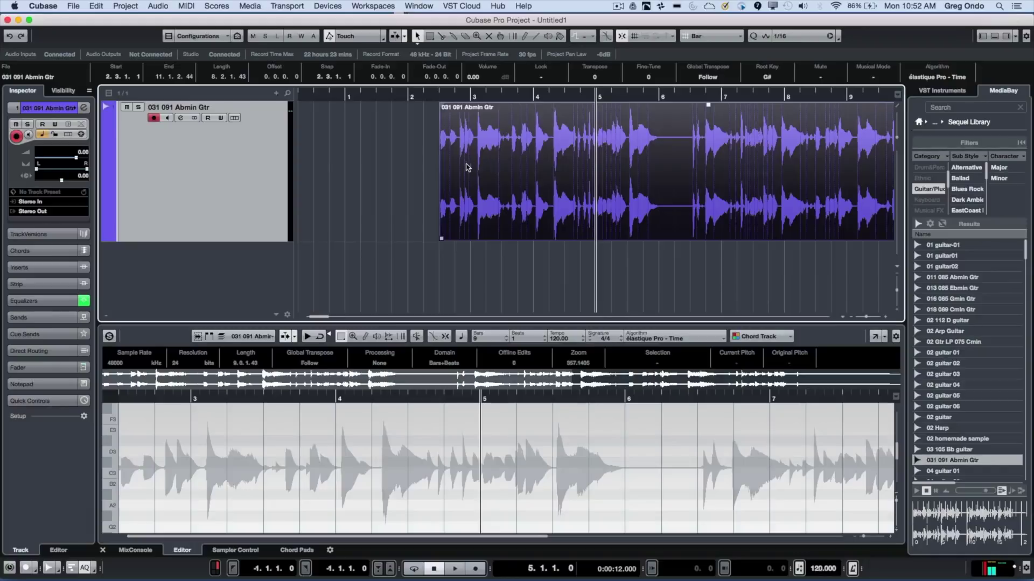
key(super+z)
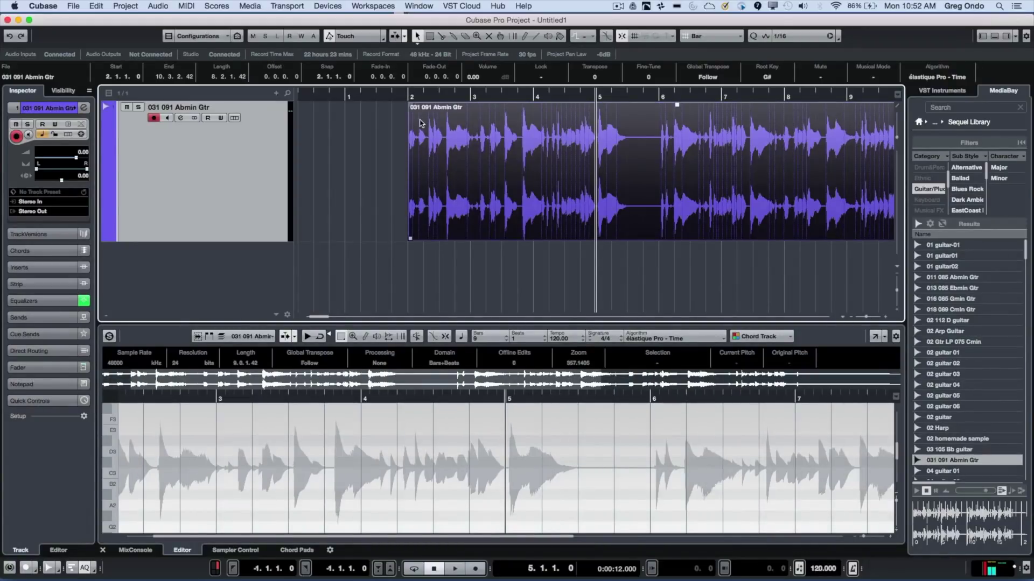
key(g)
key(g)
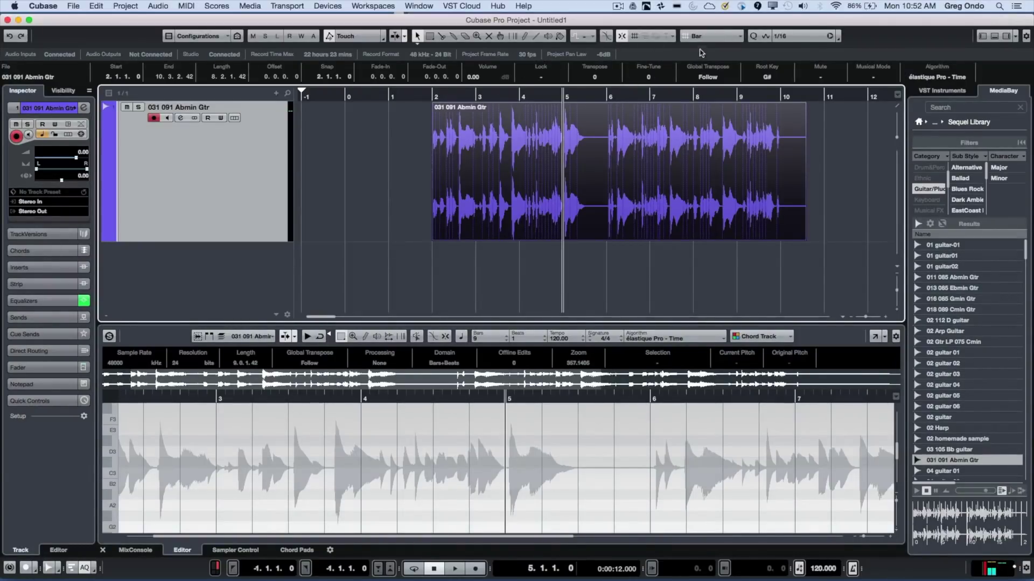
Step: Set Grid Type to Beat, zoom in around bar 2, and drag the event three beats later
click(704, 39)
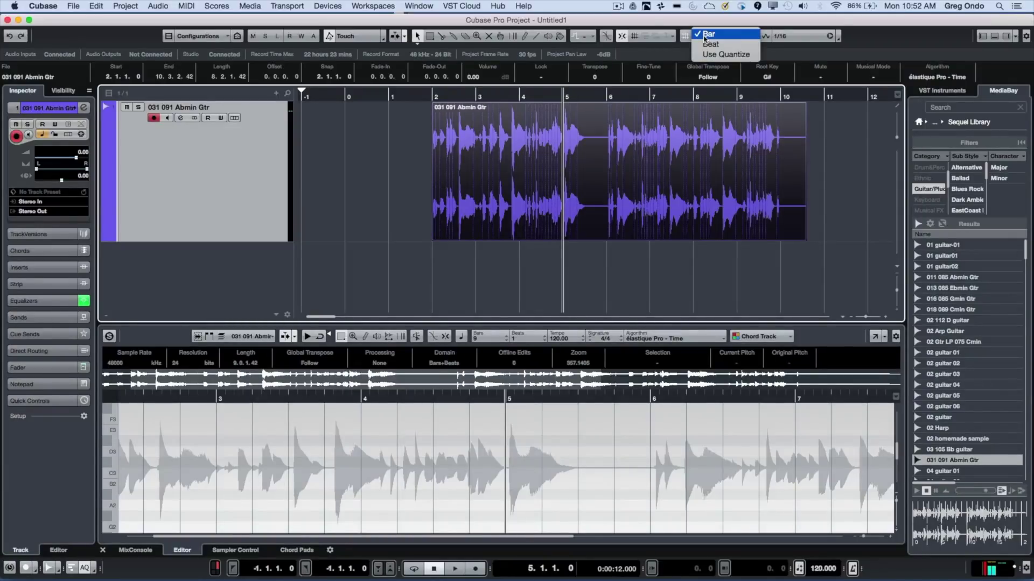
click(710, 44)
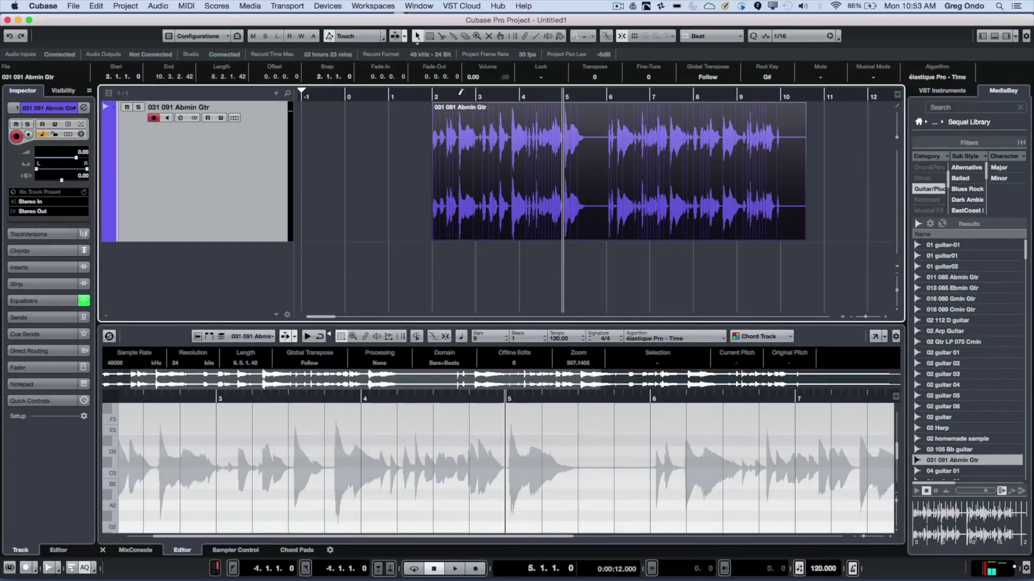
click(431, 96)
key(h)
key(h)
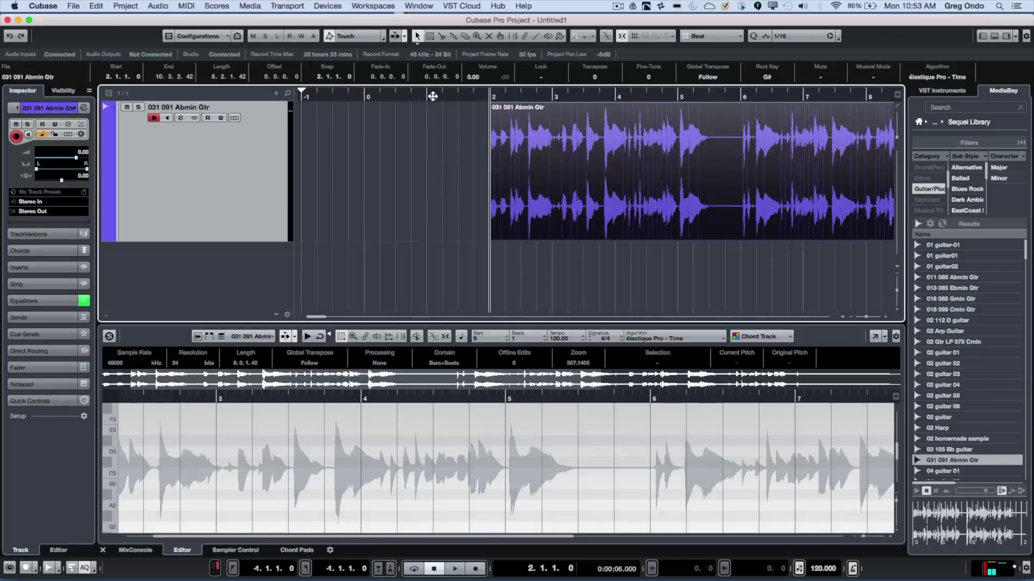
key(h)
key(h)
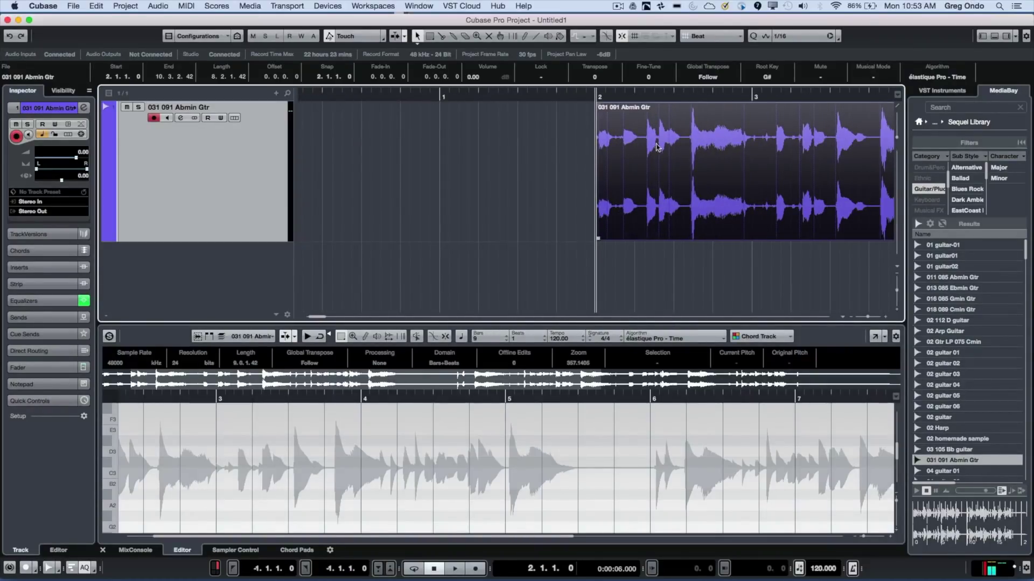
mouse_move(656, 147)
mouse_down()
mouse_move(795, 141)
mouse_move(646, 159)
mouse_up()
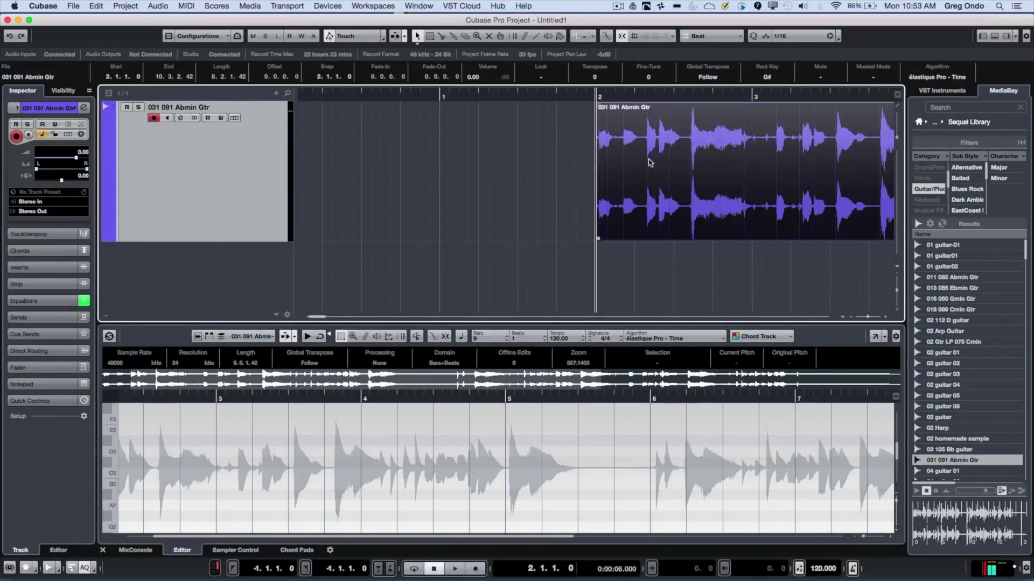
Step: Set Grid Type to Use Quantize so snapping follows the quantize value
click(700, 37)
click(719, 45)
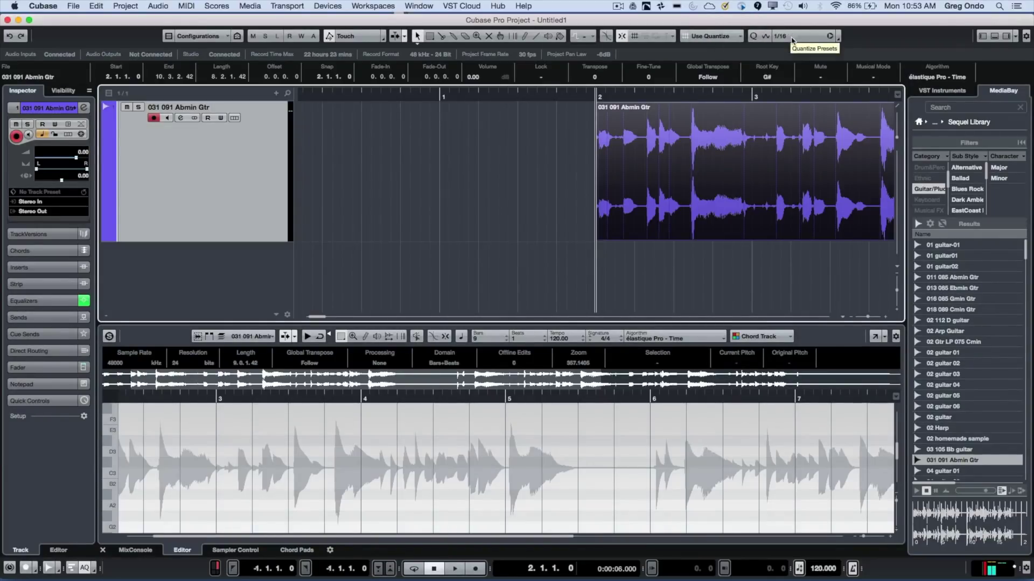
click(792, 40)
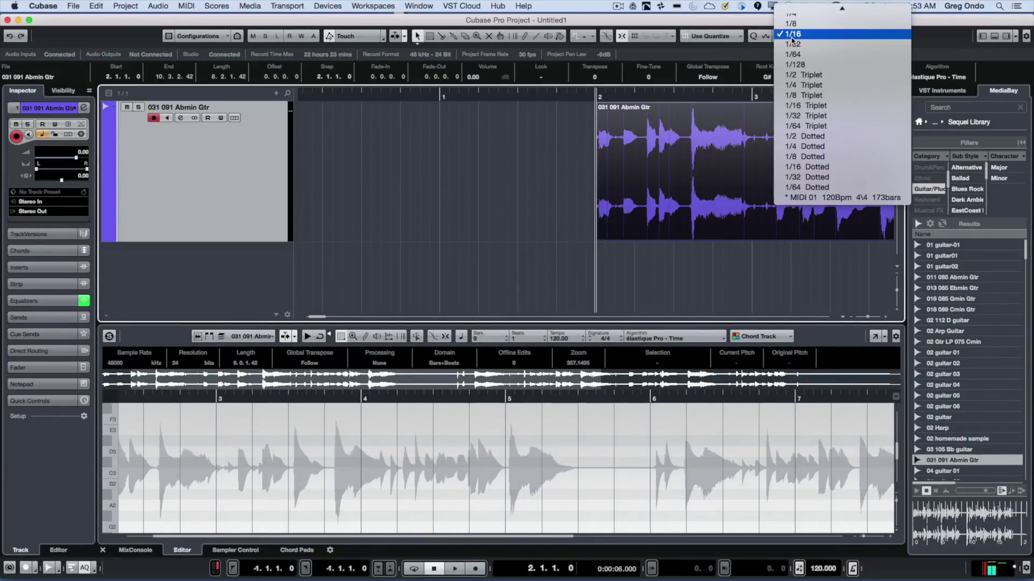
Step: Keep quantize at 1/16, drag the event in sixteenth steps, and zoom out to bar 15
click(826, 39)
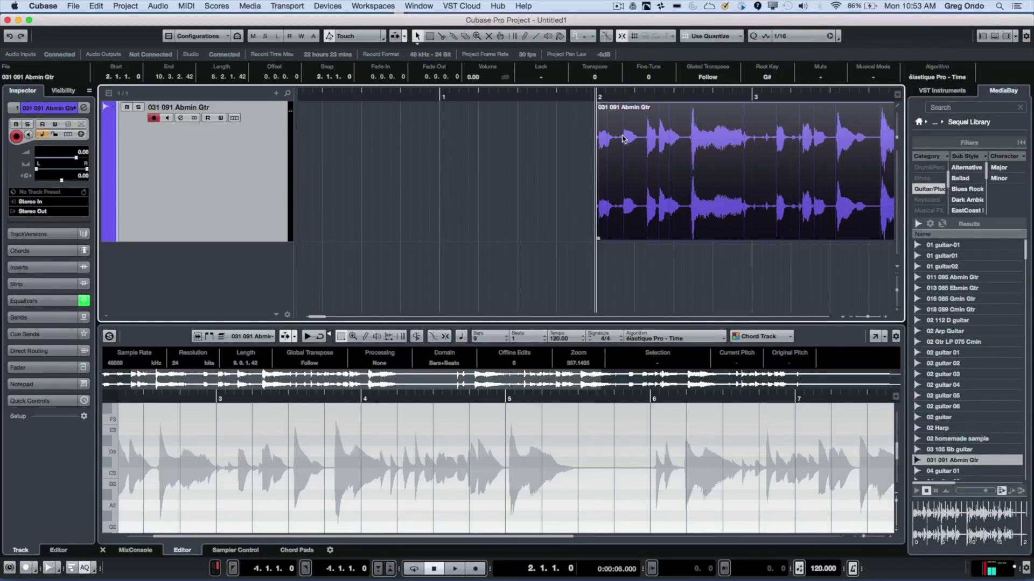
mouse_move(623, 139)
mouse_down()
mouse_move(679, 132)
mouse_move(626, 144)
mouse_up()
key(g)
key(g)
key(g)
key(g)
key(g)
key(g)
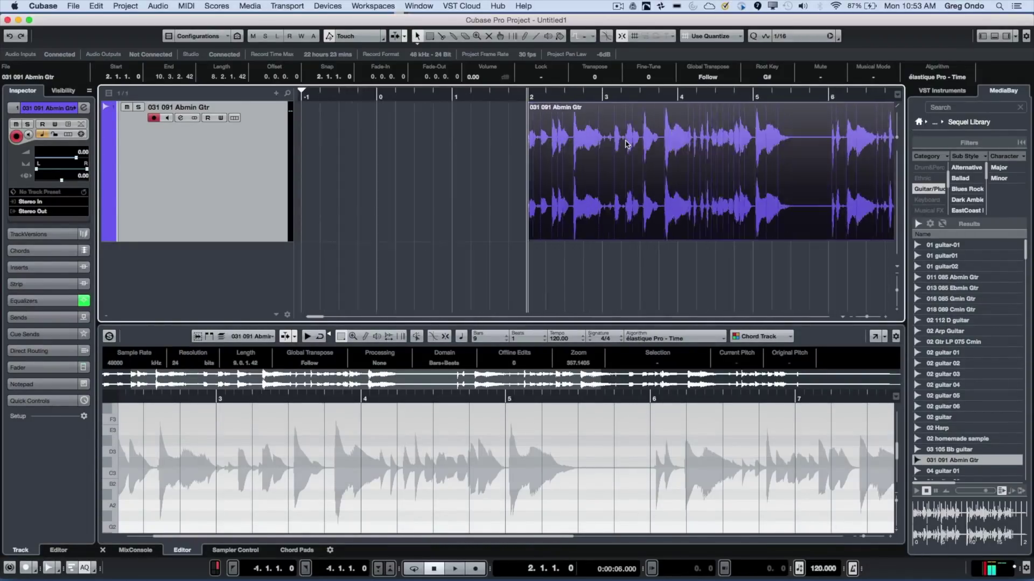
key(g)
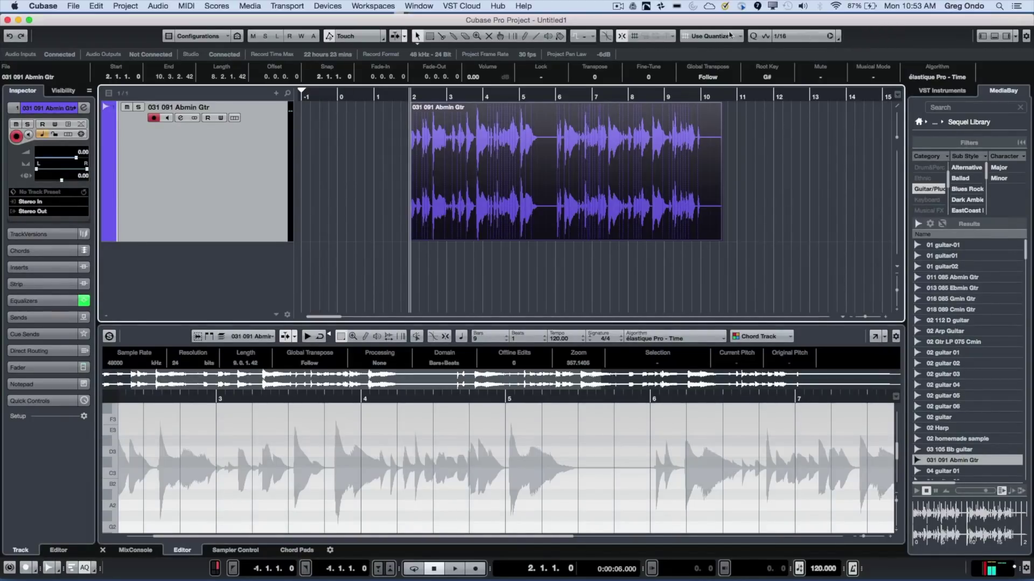
right_click(860, 36)
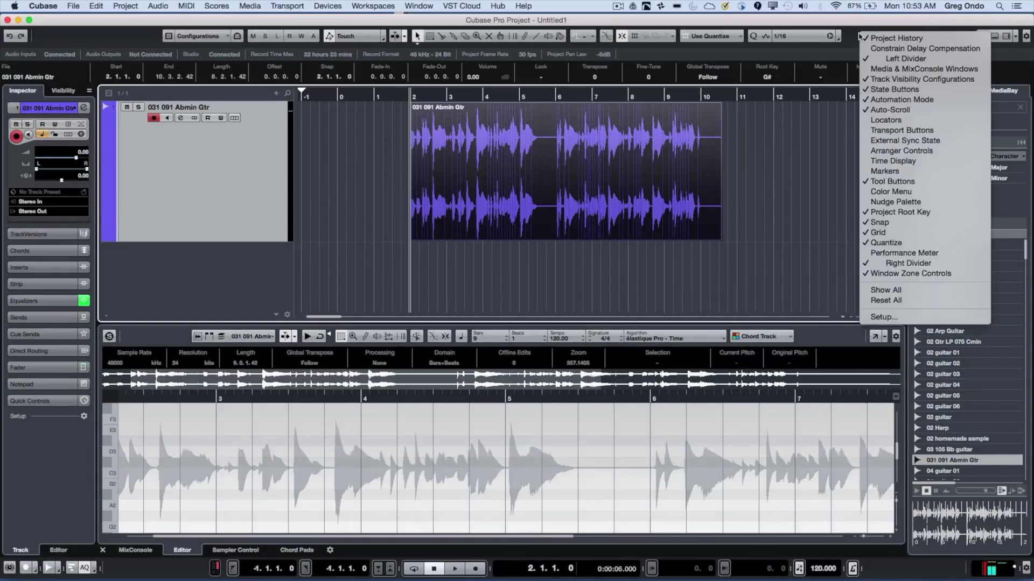
Step: Add the Nudge Palette to the toolbar, set Grid Type to Bar, and nudge the event one bar later
click(897, 202)
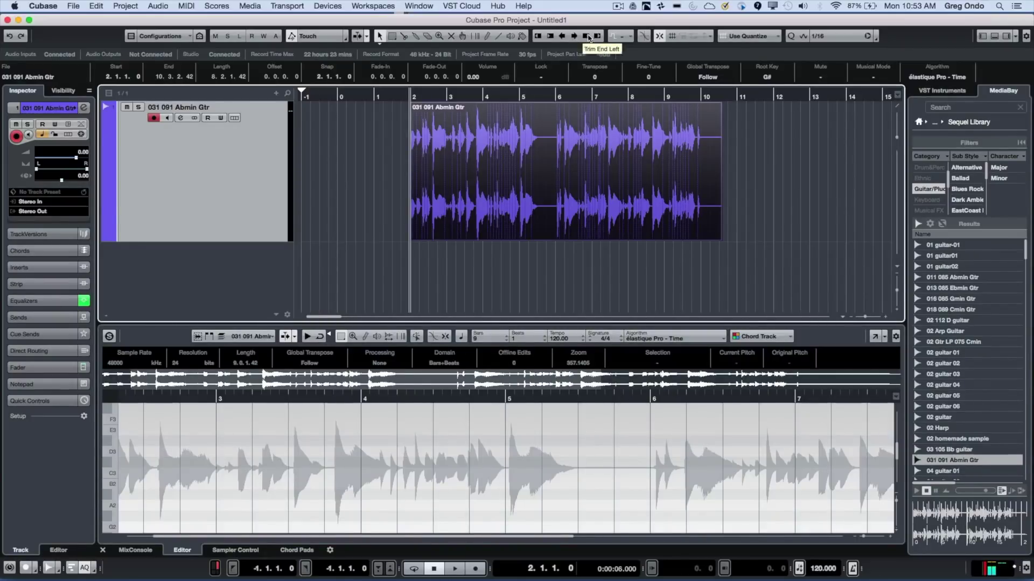
click(743, 35)
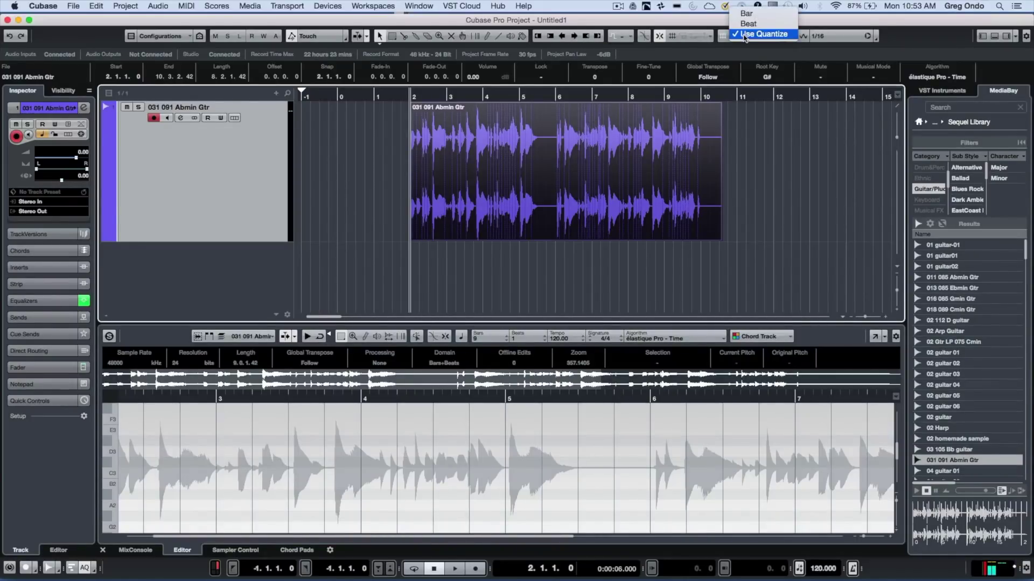
click(746, 14)
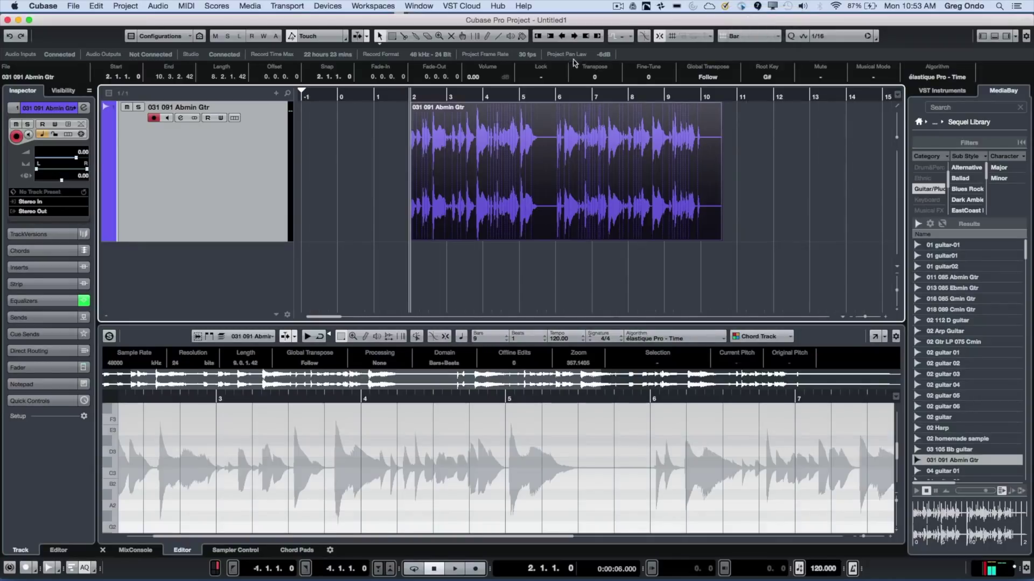
click(574, 38)
Step: Nudge the guitar event right and left by bars, settling it at bar 3
click(574, 38)
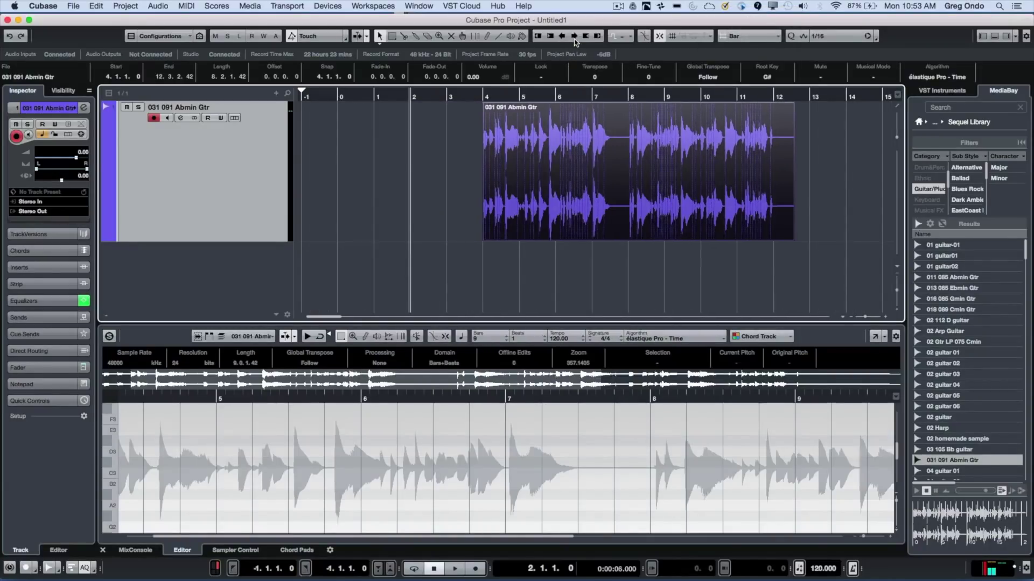
click(574, 38)
click(574, 37)
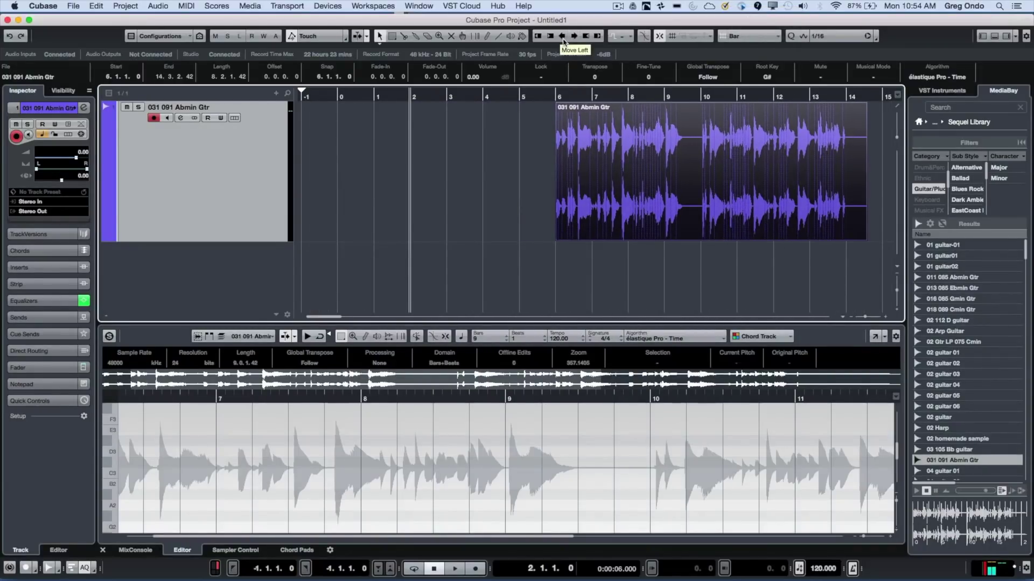
click(562, 38)
click(562, 37)
click(563, 37)
click(563, 37)
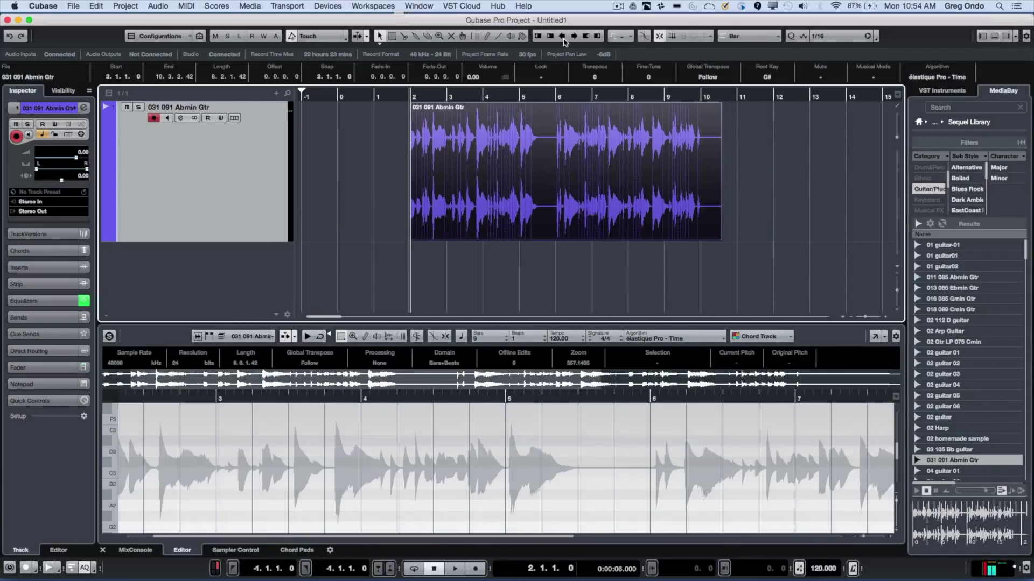
click(574, 38)
click(574, 38)
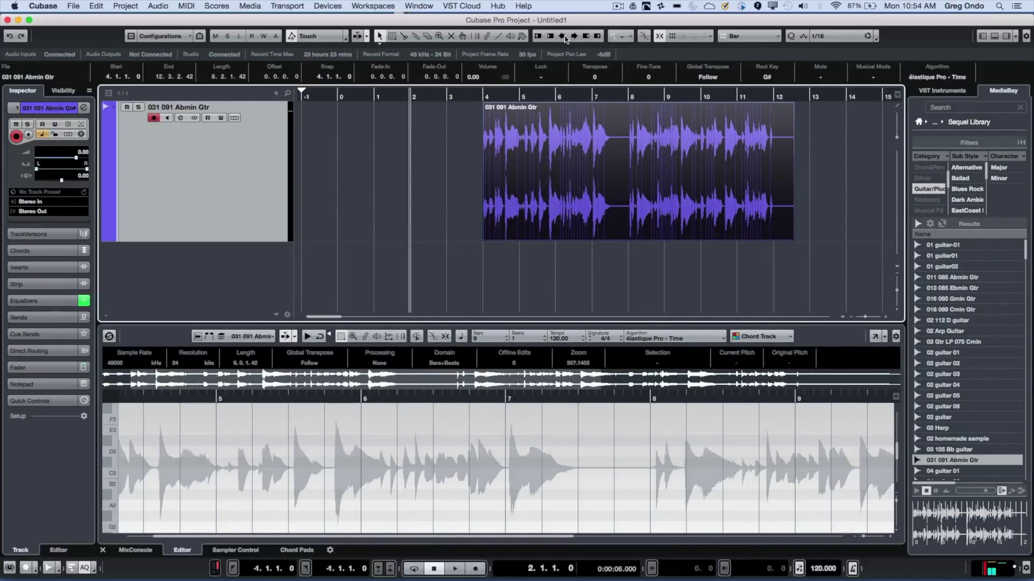
click(563, 38)
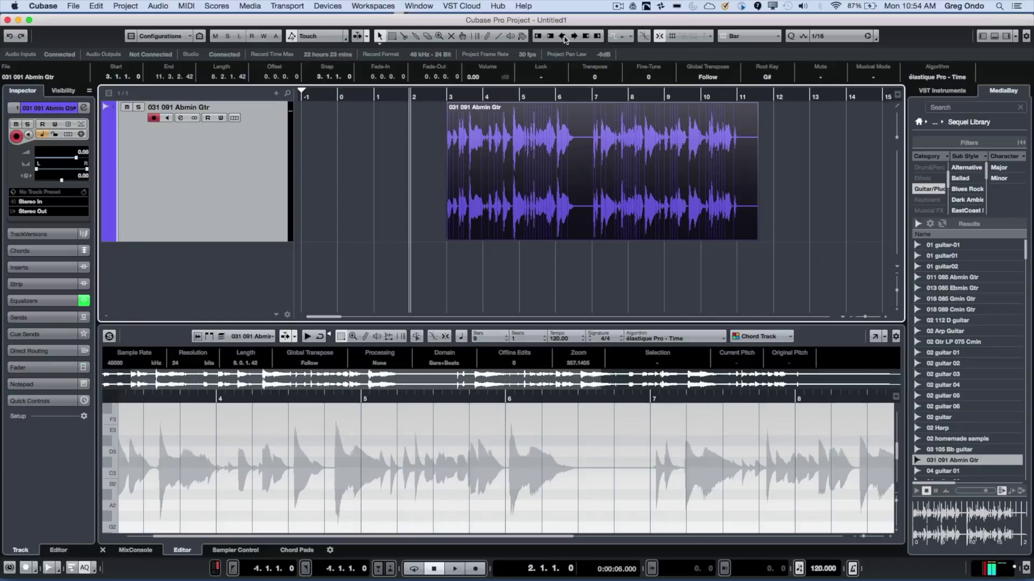
Step: Nudge the event back and forth by bars, then trim its start two bars later
click(574, 38)
click(574, 38)
click(574, 37)
click(574, 38)
click(563, 38)
click(563, 38)
click(563, 38)
click(562, 38)
click(574, 38)
click(574, 37)
click(574, 38)
click(573, 37)
click(562, 38)
click(563, 37)
click(563, 37)
click(563, 38)
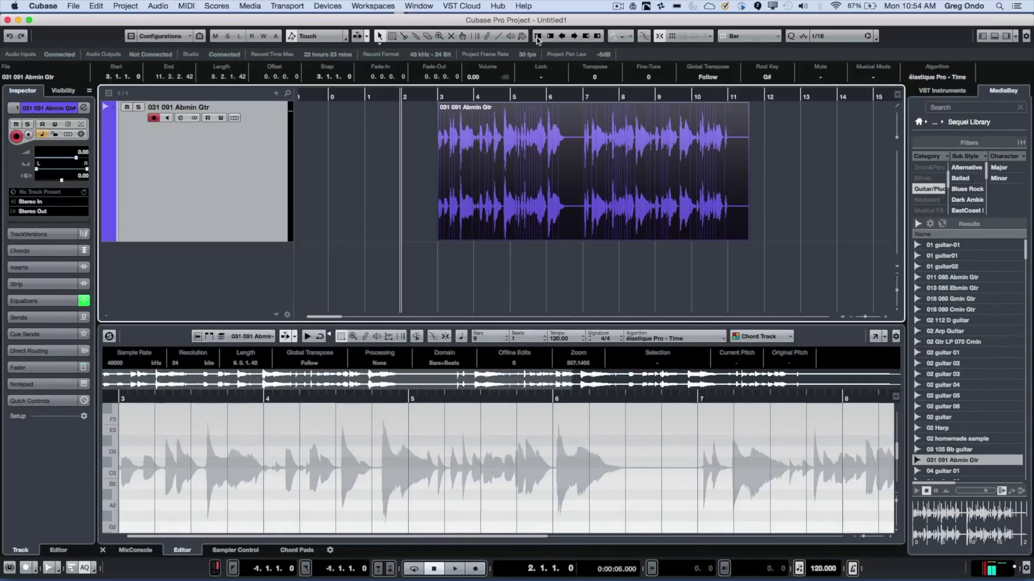
click(550, 37)
click(551, 36)
click(551, 36)
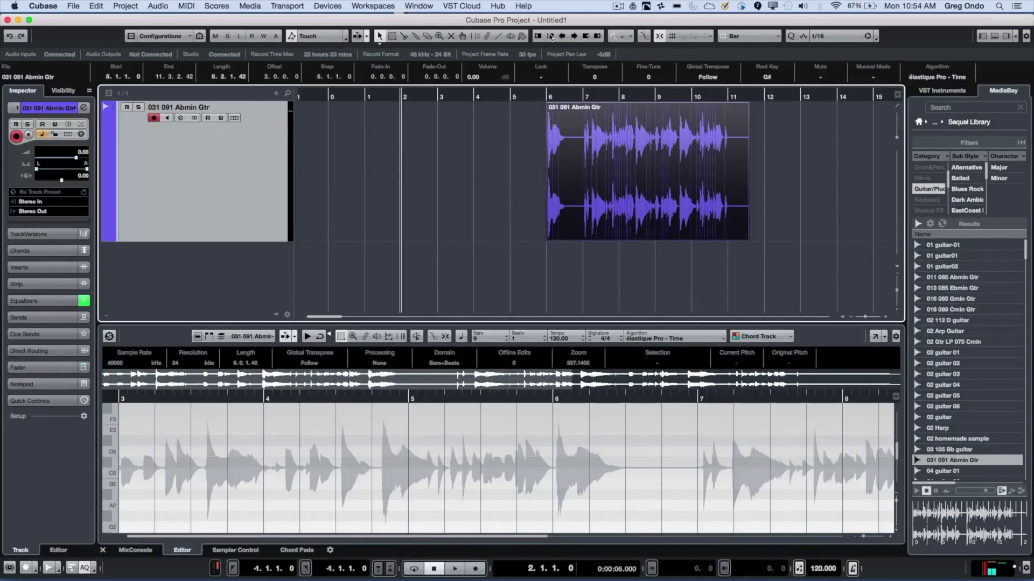
Step: Use the Trim Start and Trim End nudge buttons to restore the start and adjust the end by bars
click(540, 37)
click(540, 37)
click(540, 37)
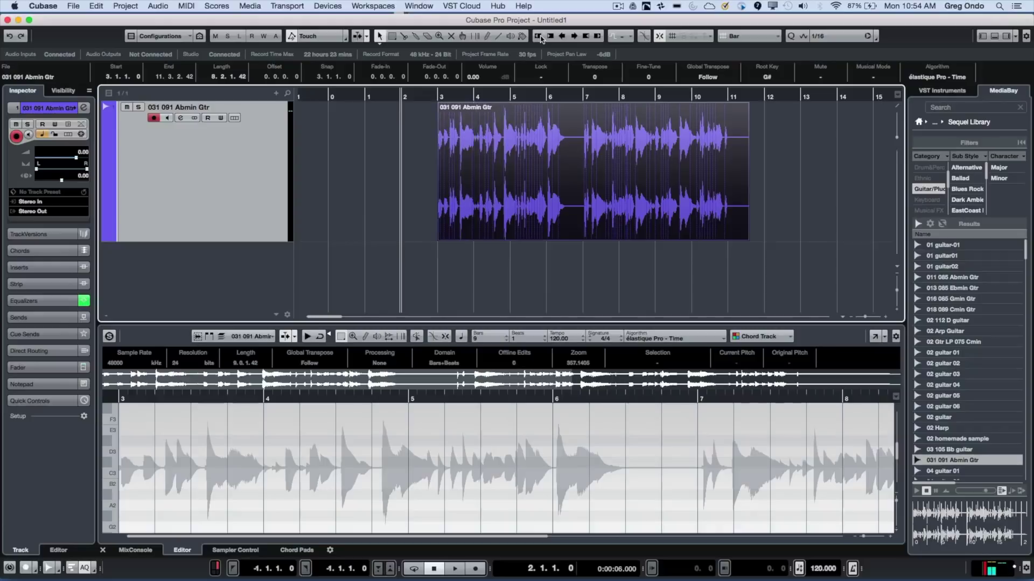
click(597, 37)
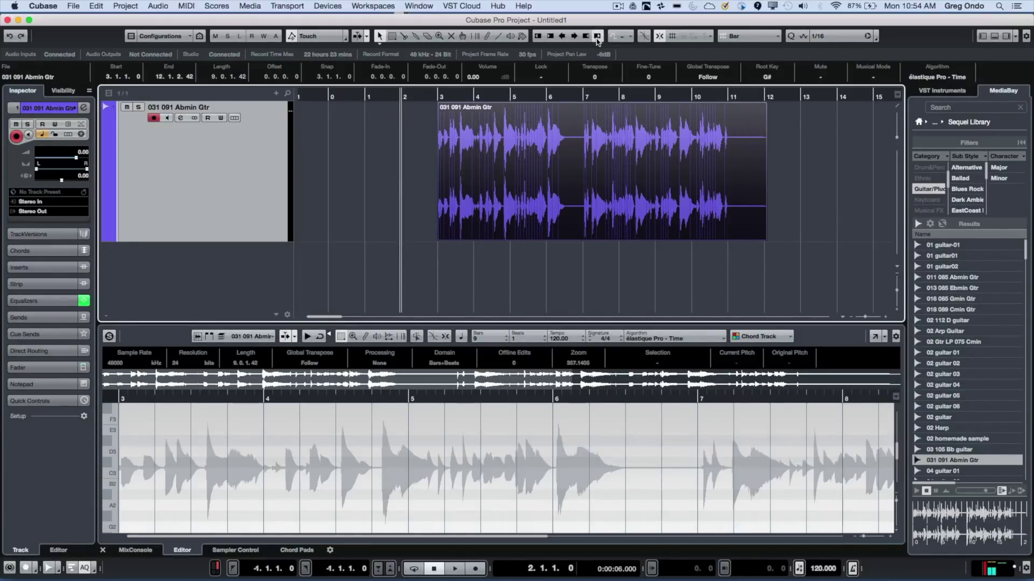
click(585, 37)
click(585, 37)
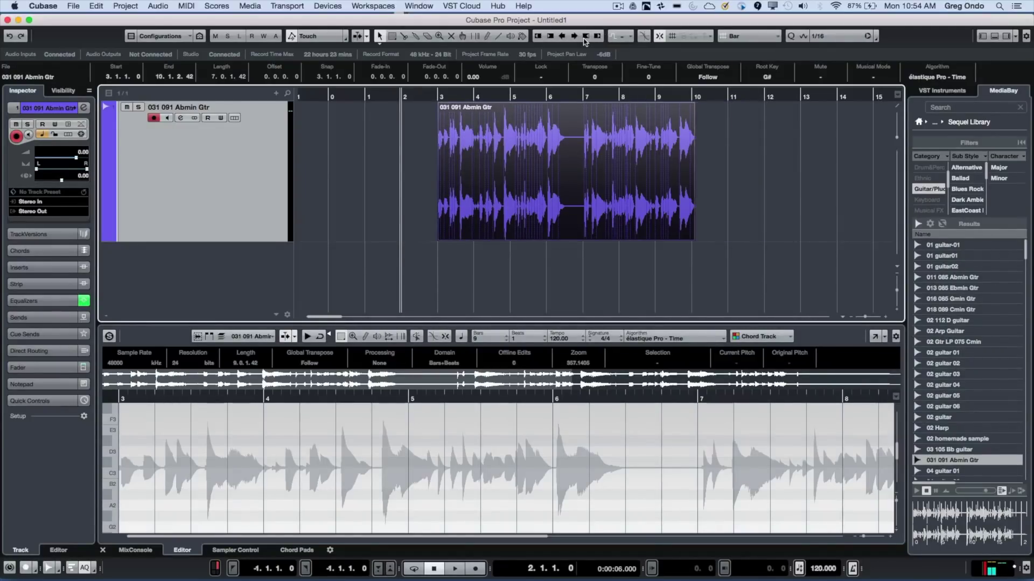
click(585, 37)
click(585, 37)
click(598, 37)
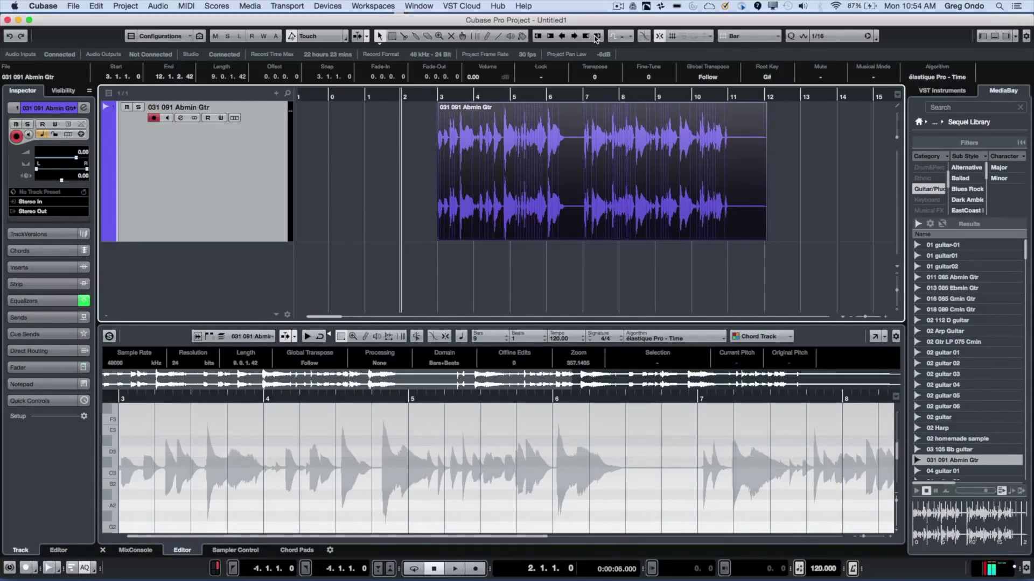
Step: Trim the event's start back and forth by bars with Ctrl+Right and Ctrl+Left
key(ctrl+Right)
key(ctrl+Right)
key(ctrl+Right)
key(ctrl+Right)
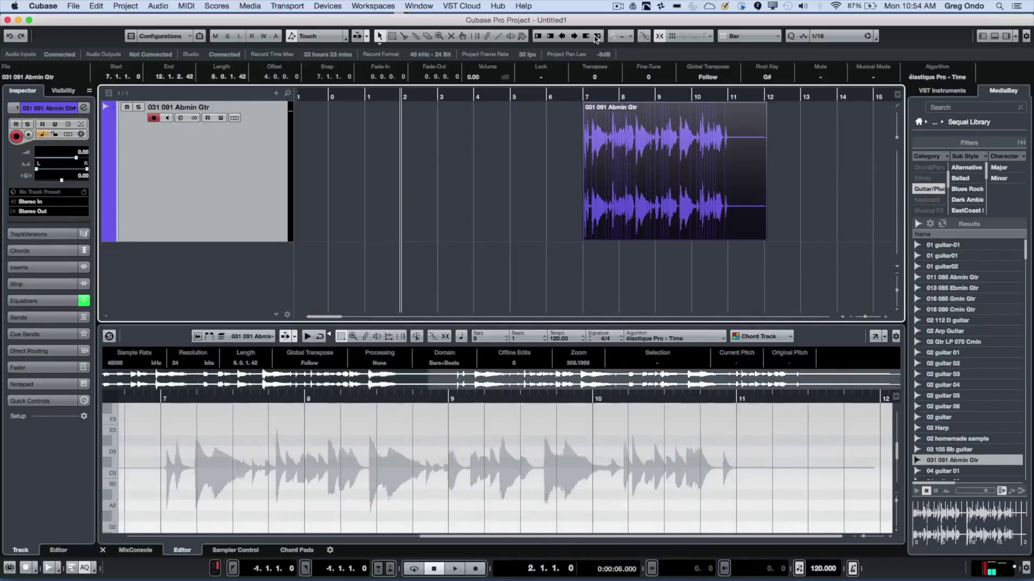
key(ctrl+Right)
key(ctrl+Left)
key(ctrl+Left)
key(ctrl+Left)
key(ctrl+Left)
key(ctrl+Left)
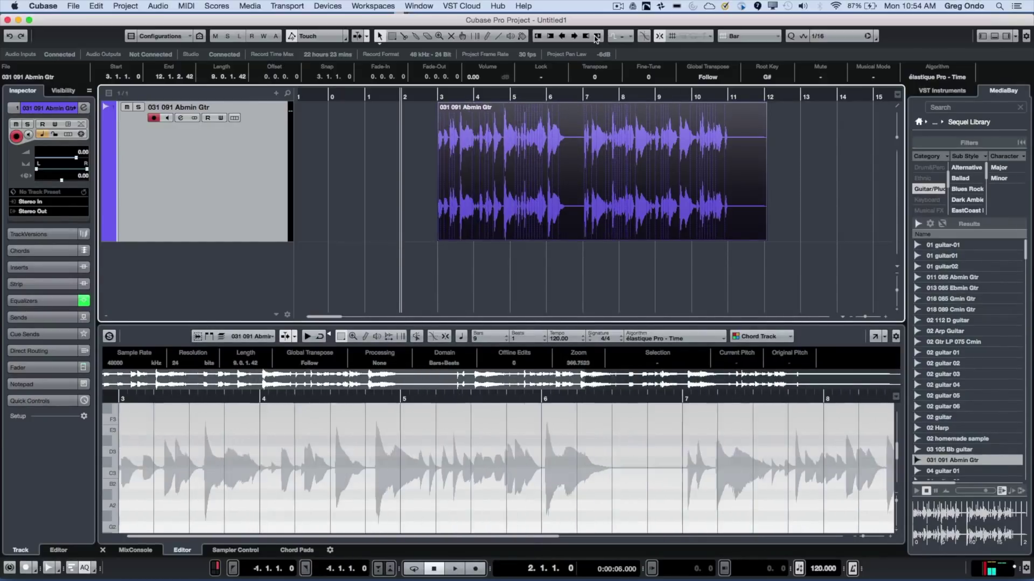
key(ctrl+Right)
key(ctrl+Right)
key(ctrl+Right)
key(ctrl+Right)
key(ctrl+Left)
key(ctrl+Left)
key(ctrl+Left)
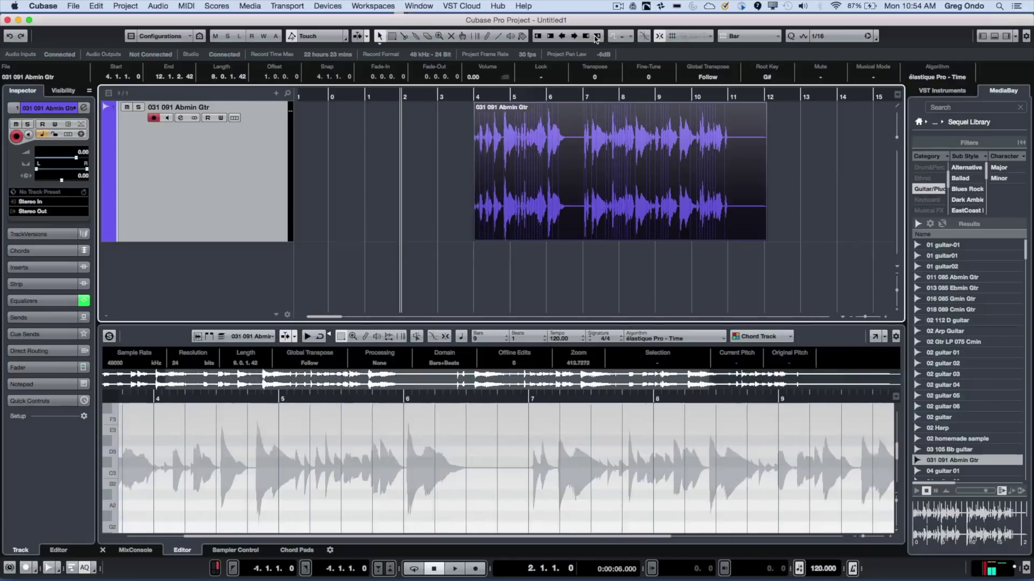
key(ctrl+Left)
key(ctrl+Right)
key(ctrl+Right)
key(ctrl+Right)
key(ctrl+Right)
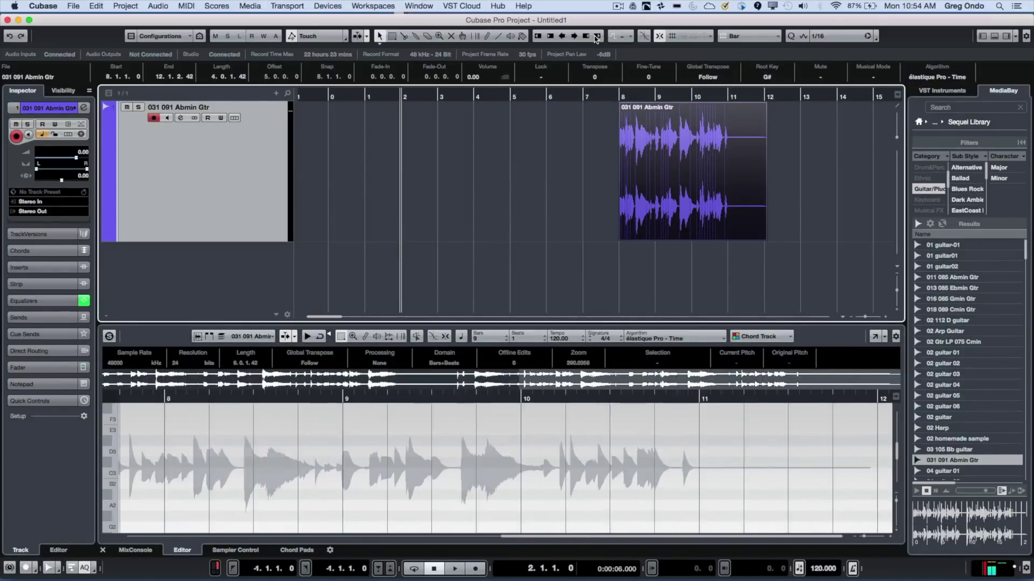
key(ctrl+Right)
key(ctrl+Left)
key(ctrl+Left)
key(ctrl+Left)
key(ctrl+Left)
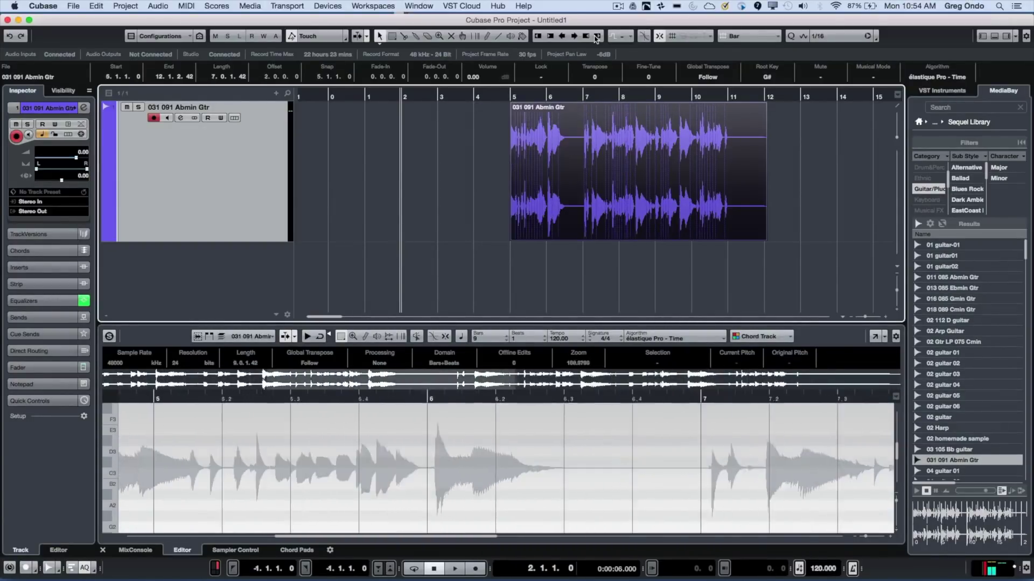
key(ctrl+Left)
key(ctrl+Left)
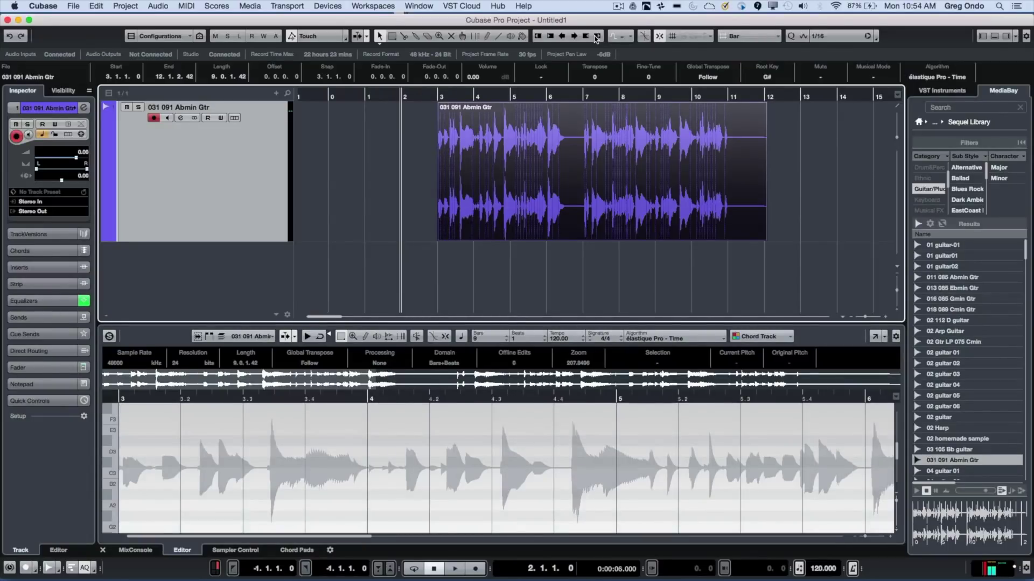
Step: Trim the event's end by bars with Alt+Shift+Left/Right, ending at 12.1.2.42
key(alt+shift+Left)
key(alt+shift+Left)
key(alt+shift+Left)
key(alt+shift+Left)
key(alt+shift+Left)
key(alt+shift+Right)
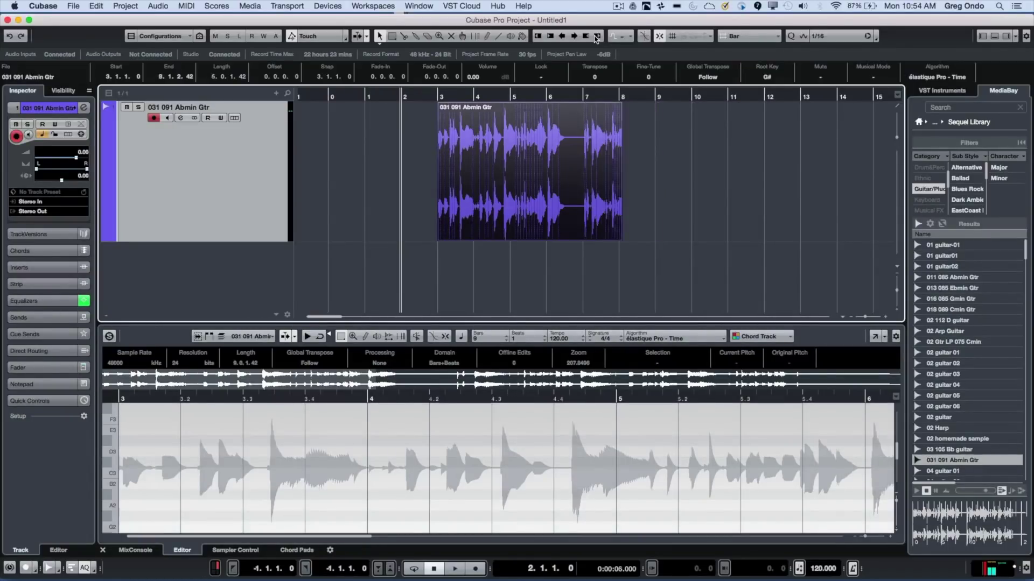
key(alt+shift+Right)
key(alt+shift+Right)
key(alt+shift+Right)
key(alt+shift+Right)
key(alt+shift+Left)
key(alt+shift+Left)
key(alt+shift+Left)
key(alt+shift+Left)
key(alt+shift+Right)
key(alt+shift+Right)
key(alt+shift+Right)
key(alt+shift+Right)
key(alt+shift+Left)
key(alt+shift+Left)
key(alt+shift+Right)
key(alt+shift+Right)
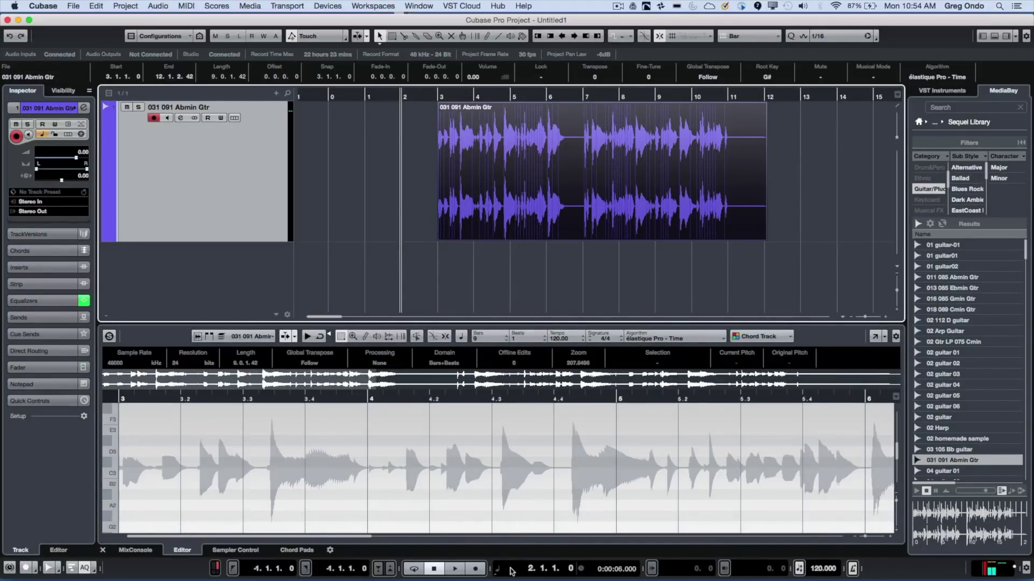
click(496, 570)
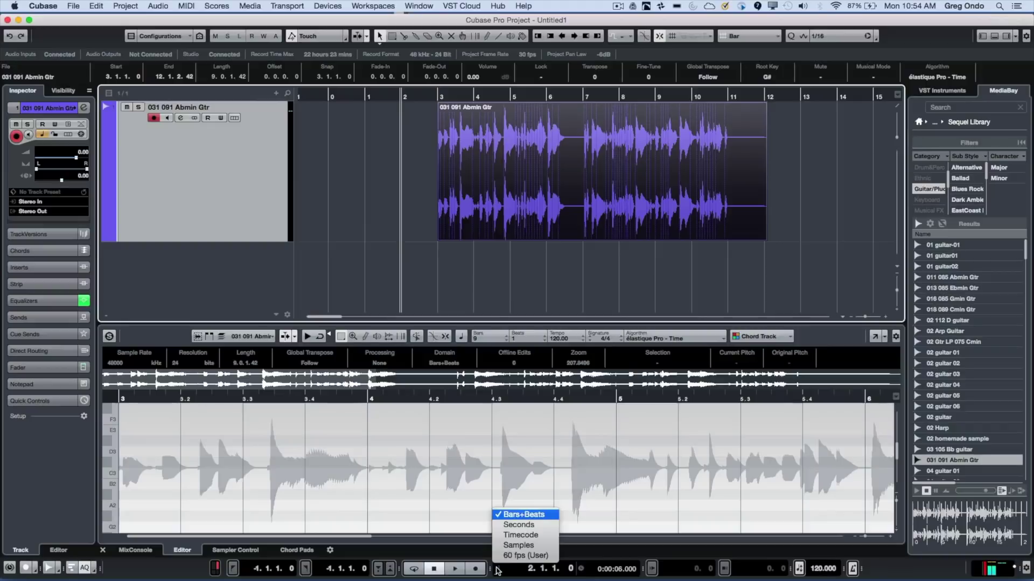
click(515, 530)
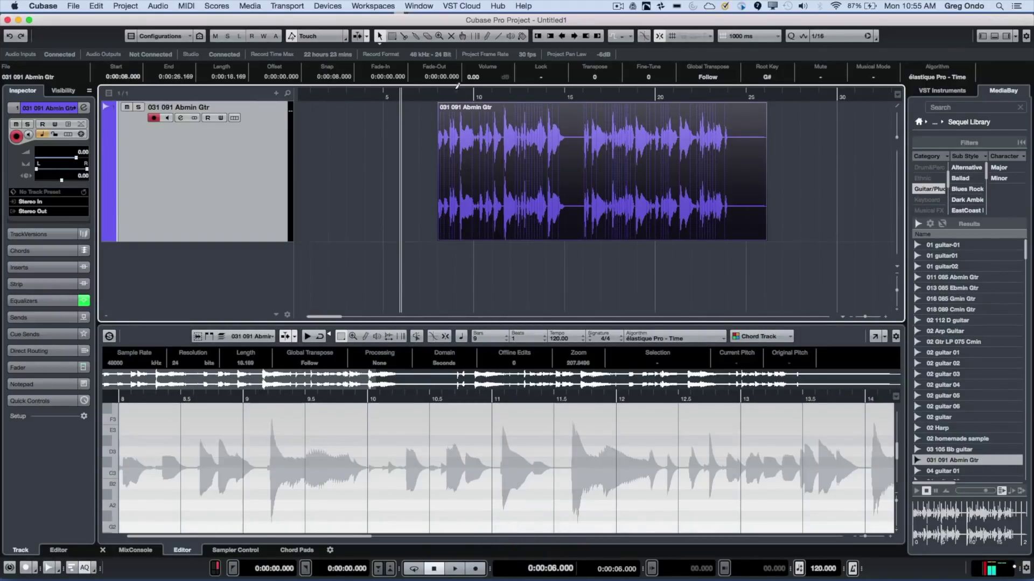
click(756, 36)
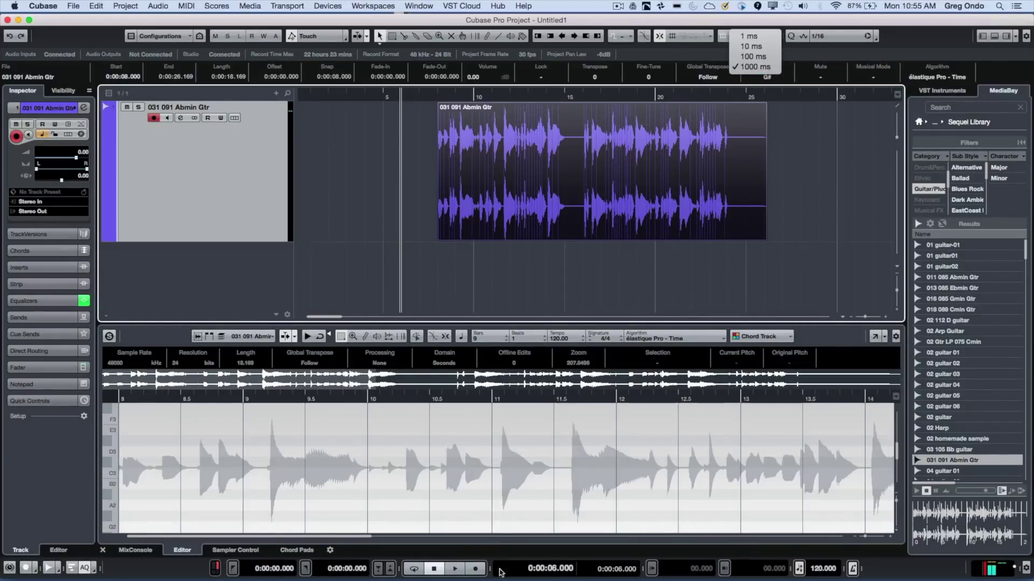
key(Escape)
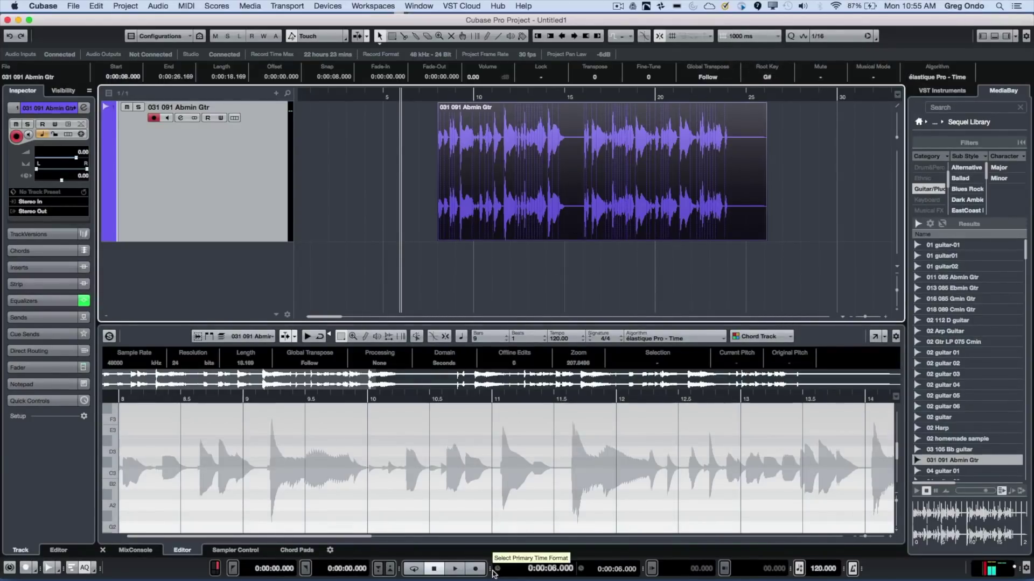
click(497, 570)
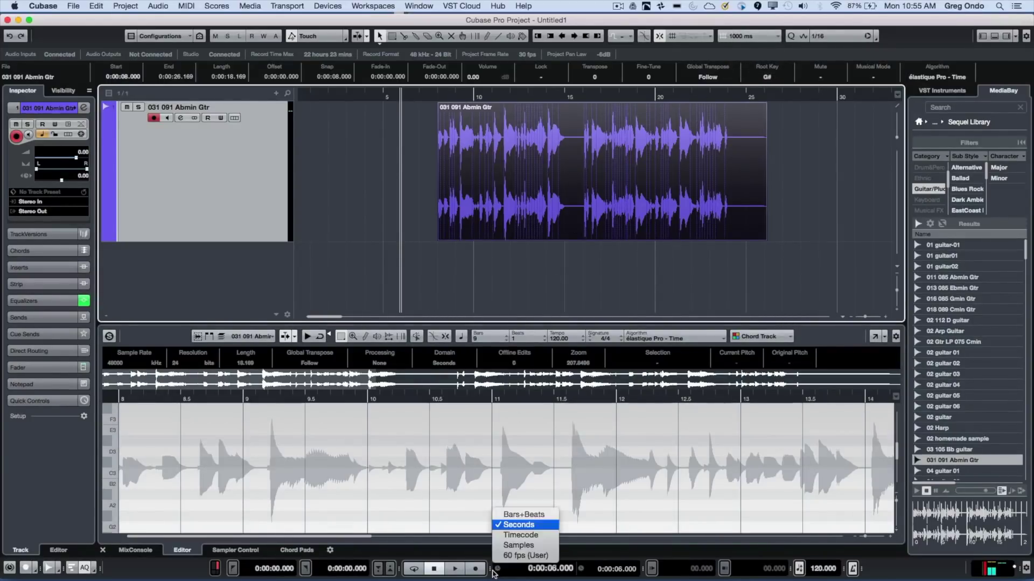
click(507, 536)
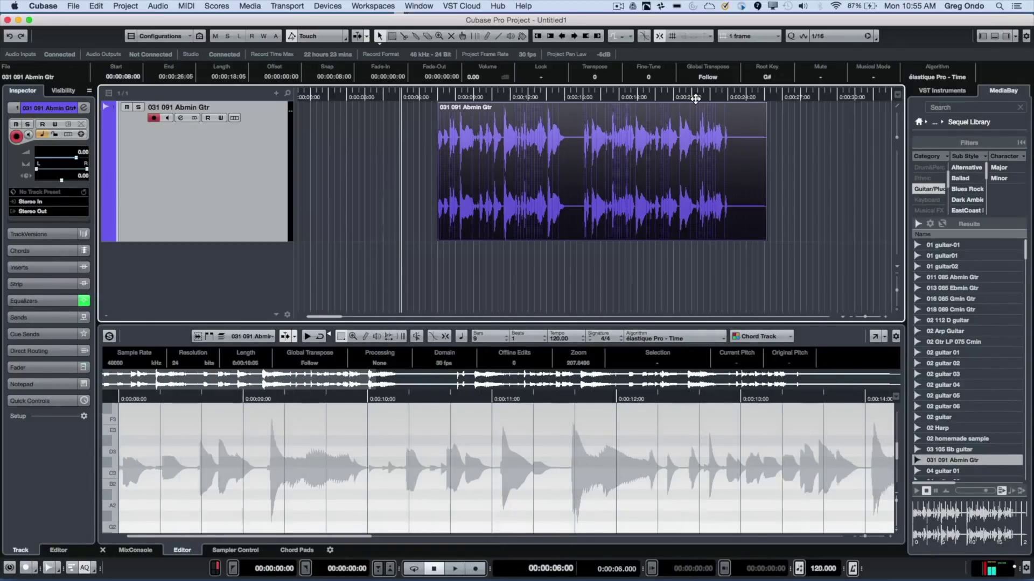
click(756, 36)
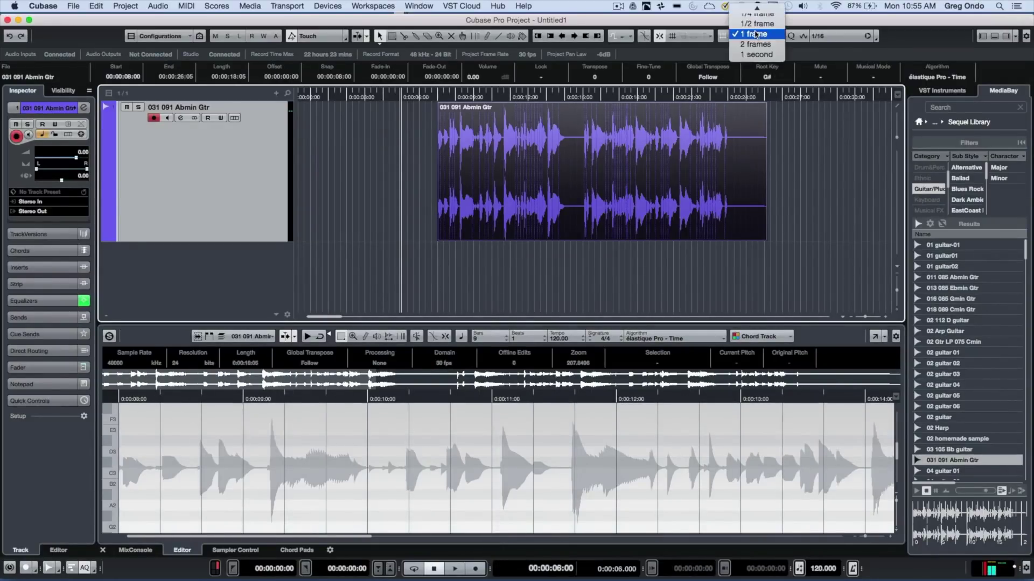
mouse_move(759, 9)
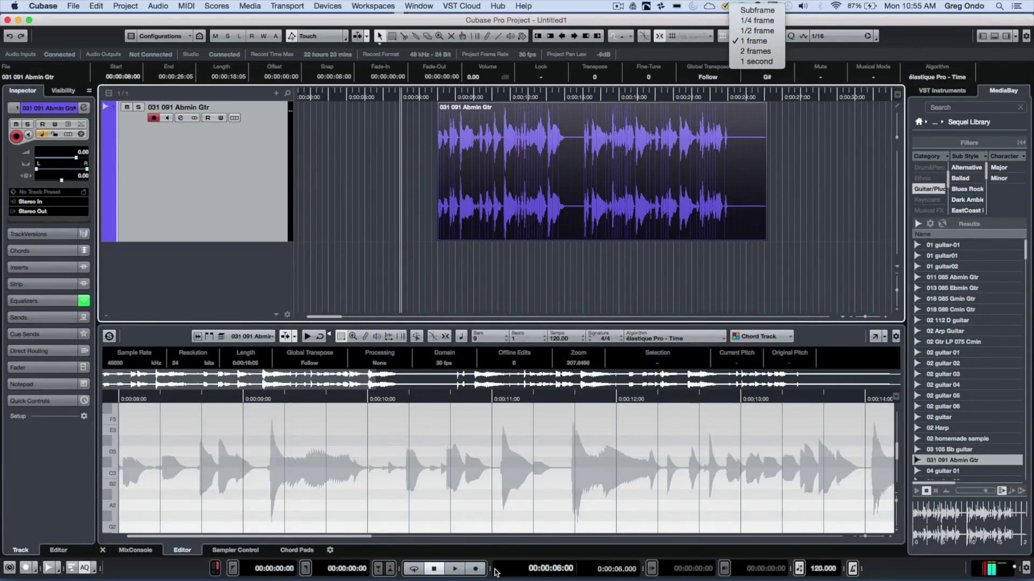
click(496, 573)
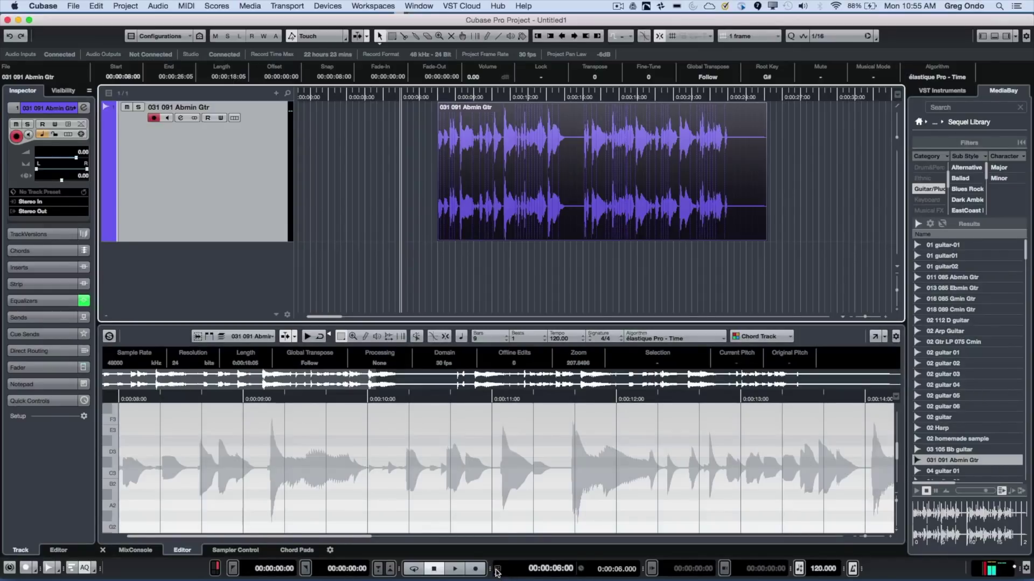
Step: Switch the time display to Samples, view the 48000-sample grid, then return to Bars+Beats
click(496, 570)
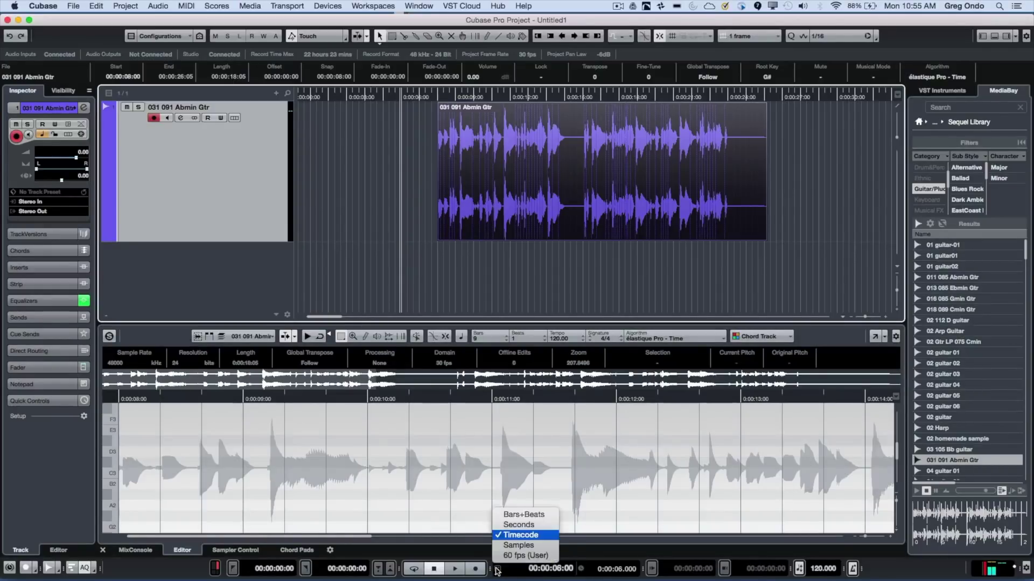
click(518, 546)
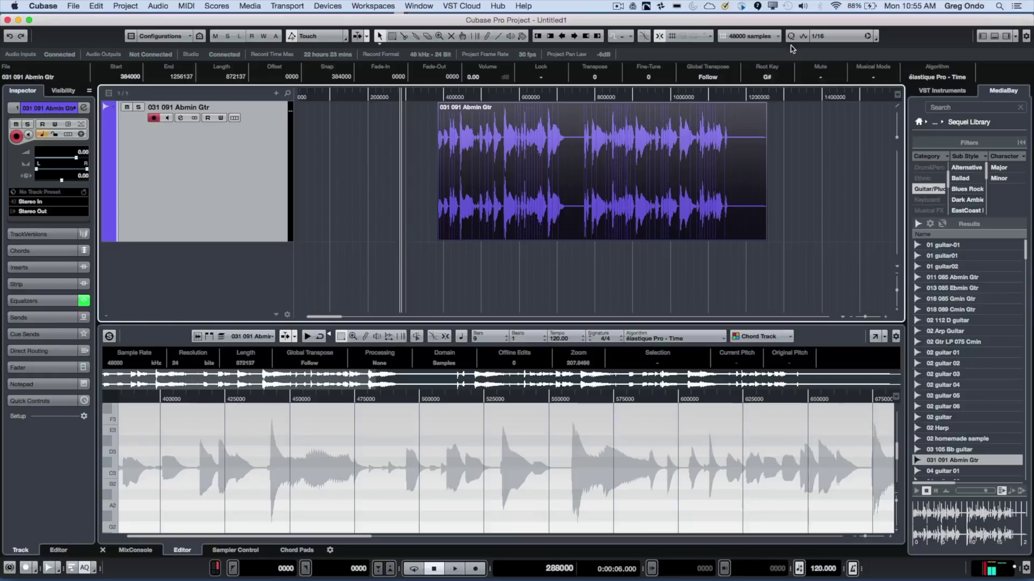
click(747, 41)
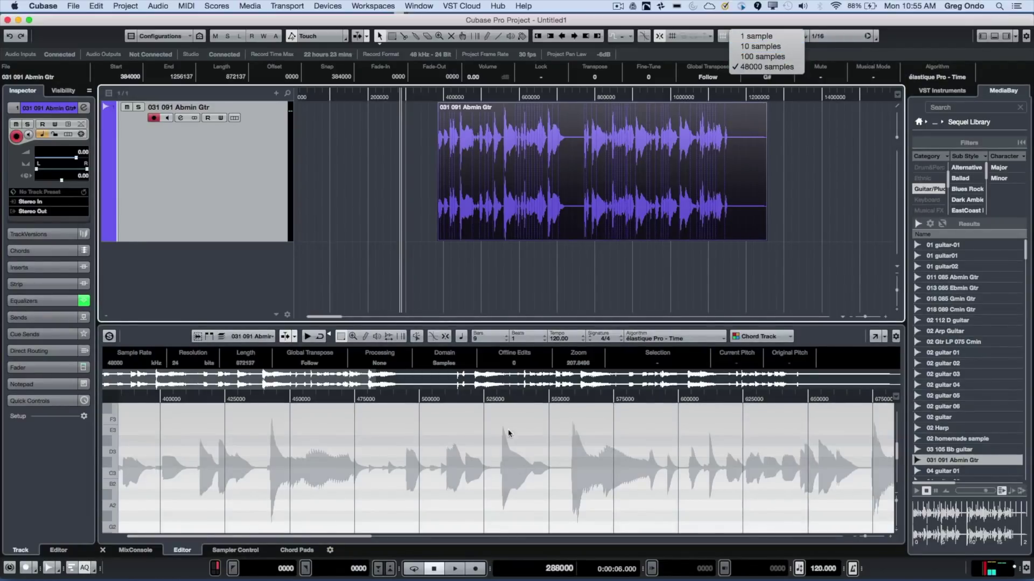
click(497, 571)
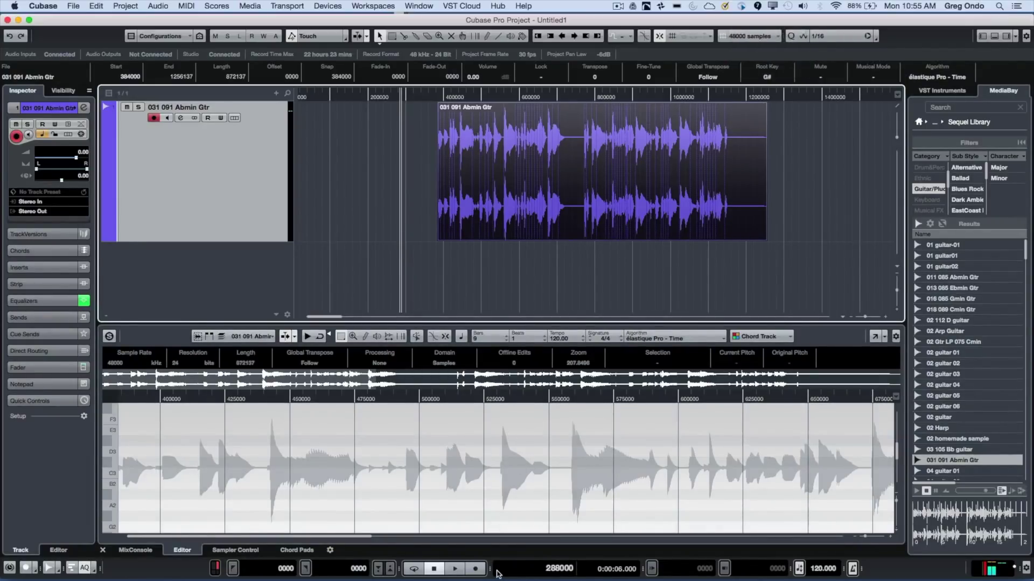
click(496, 572)
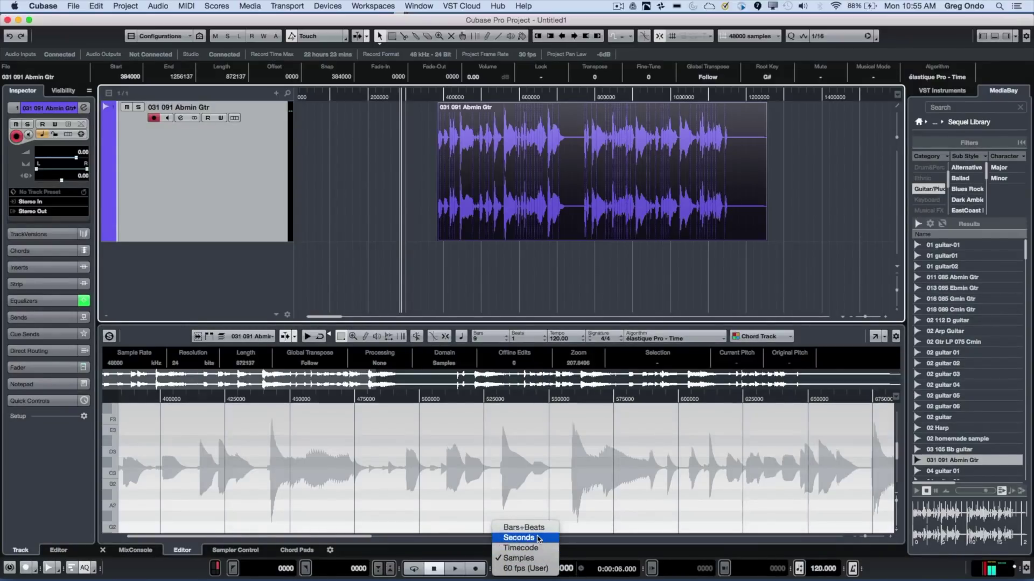
click(538, 530)
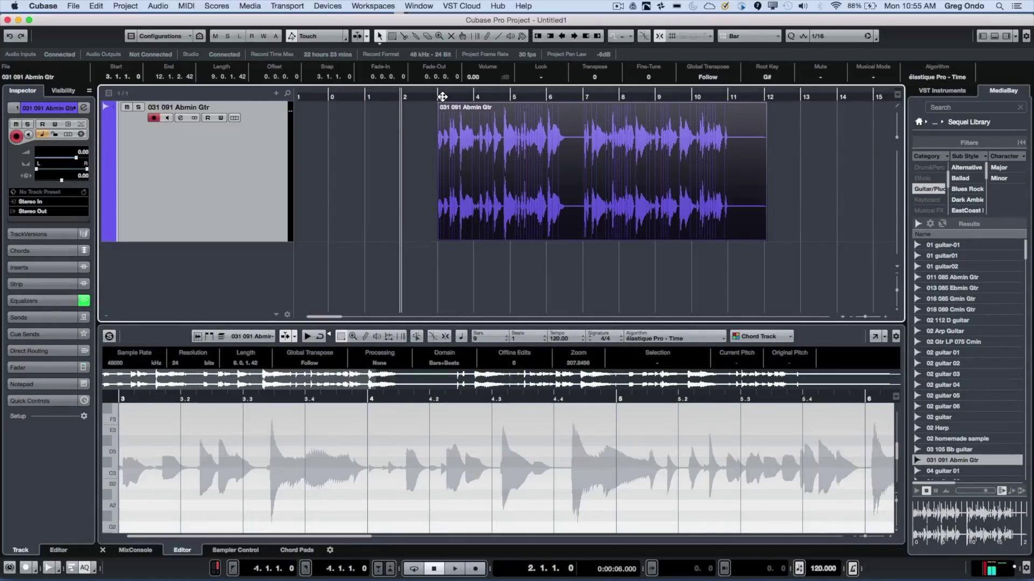
Step: Zoom in on the guitar event and play it back from bar 2
drag(442, 96, 493, 144)
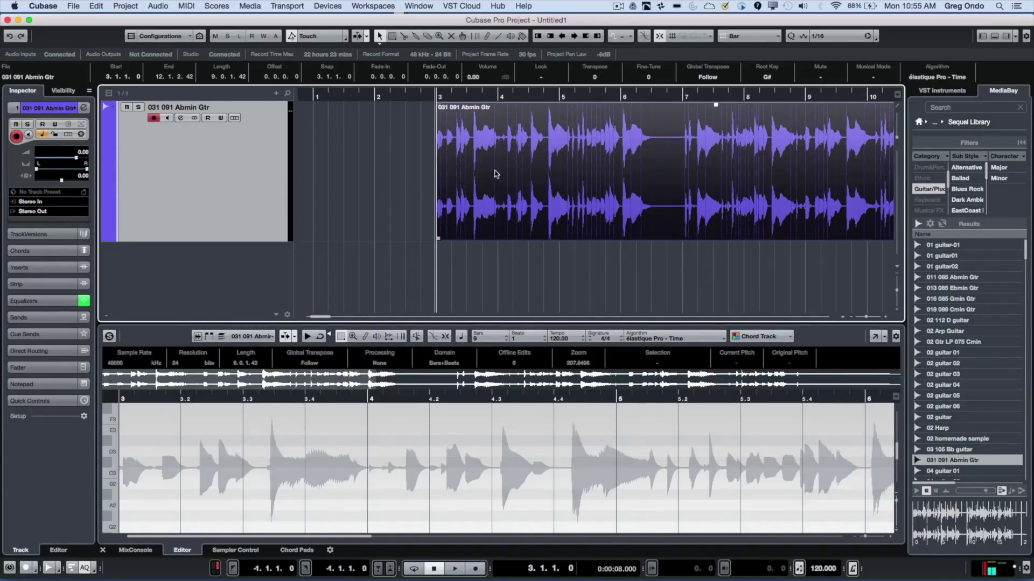
click(383, 97)
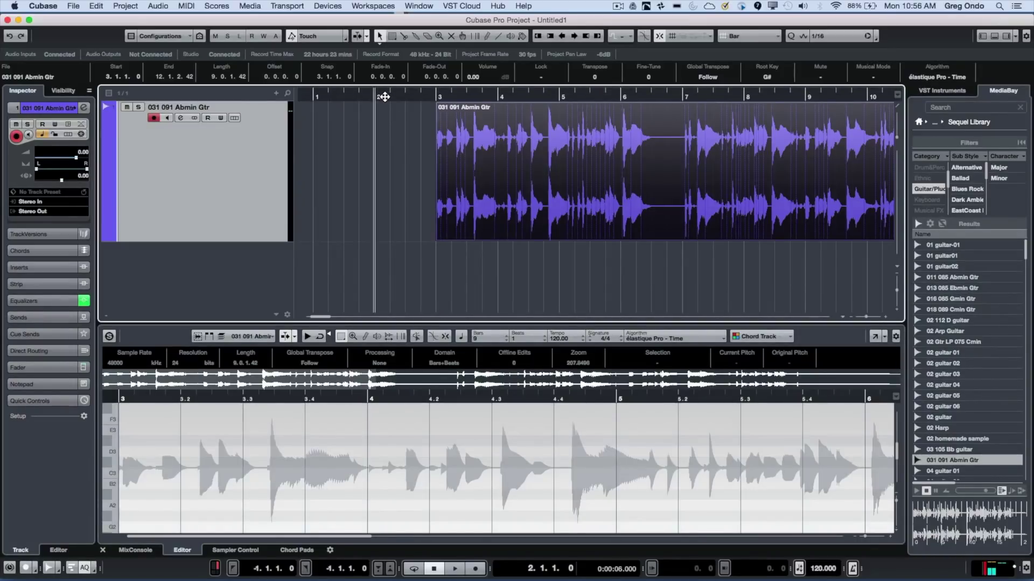
key(space)
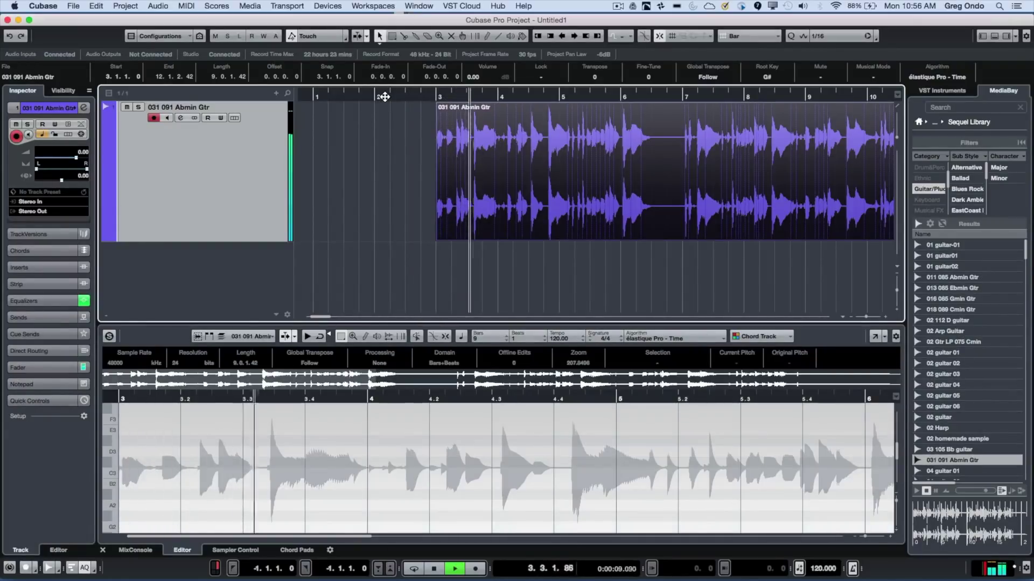
key(space)
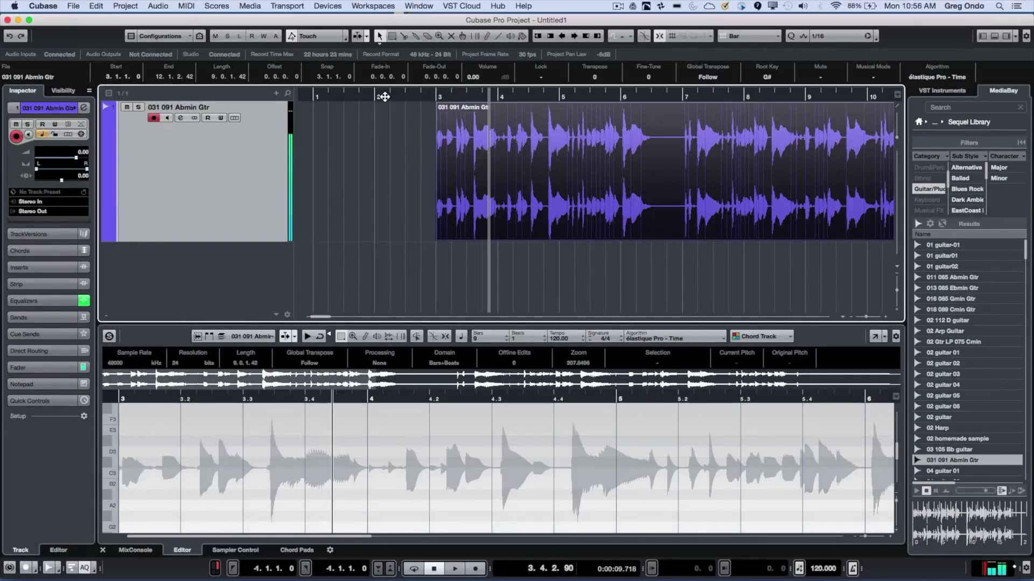
Step: Select the guitar event and zoom the view to show bars 3 to 7
click(476, 106)
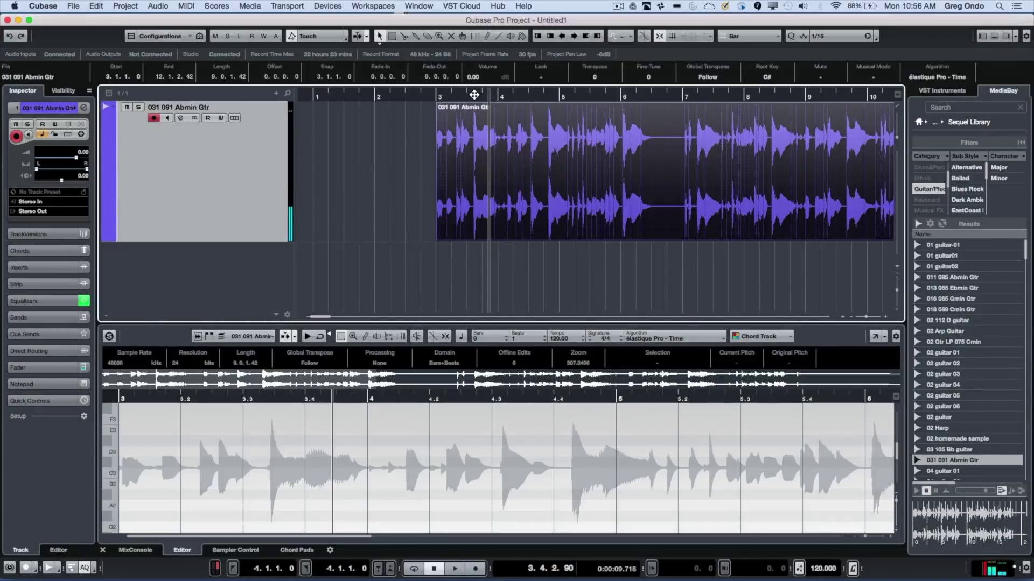
drag(472, 94, 358, 173)
drag(422, 97, 424, 87)
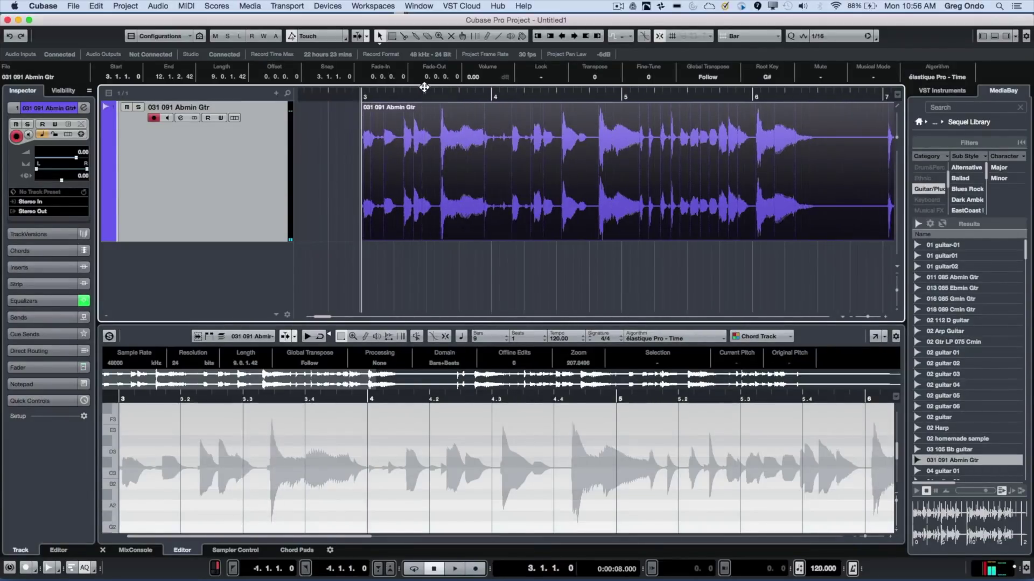
Step: Enable Show Audio Event, move the snap point onto the transient, and snap it to bar 4
click(198, 337)
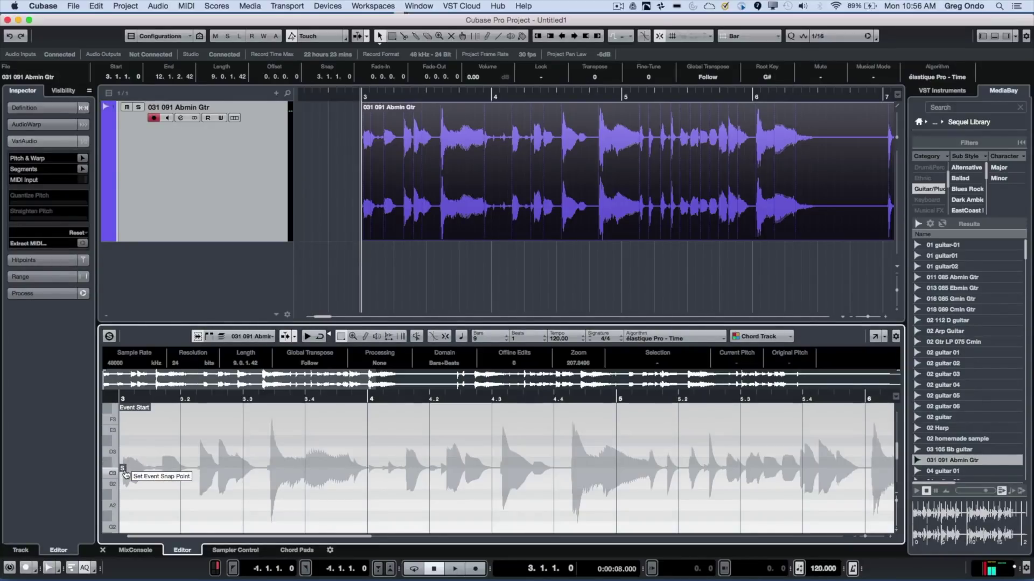
mouse_move(123, 469)
mouse_down()
mouse_move(277, 478)
mouse_move(232, 483)
mouse_move(276, 487)
mouse_up()
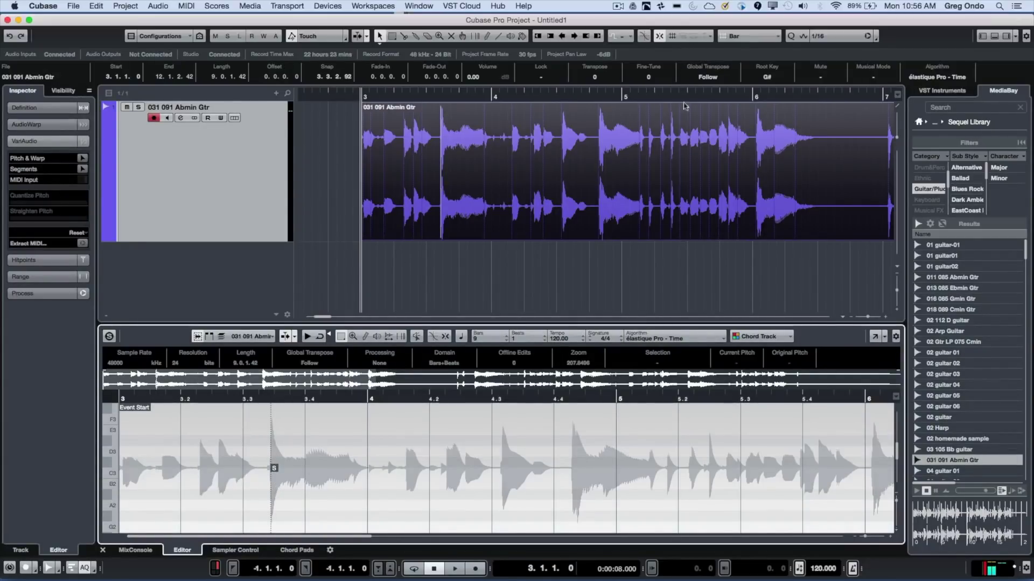
click(483, 184)
drag(483, 183, 534, 185)
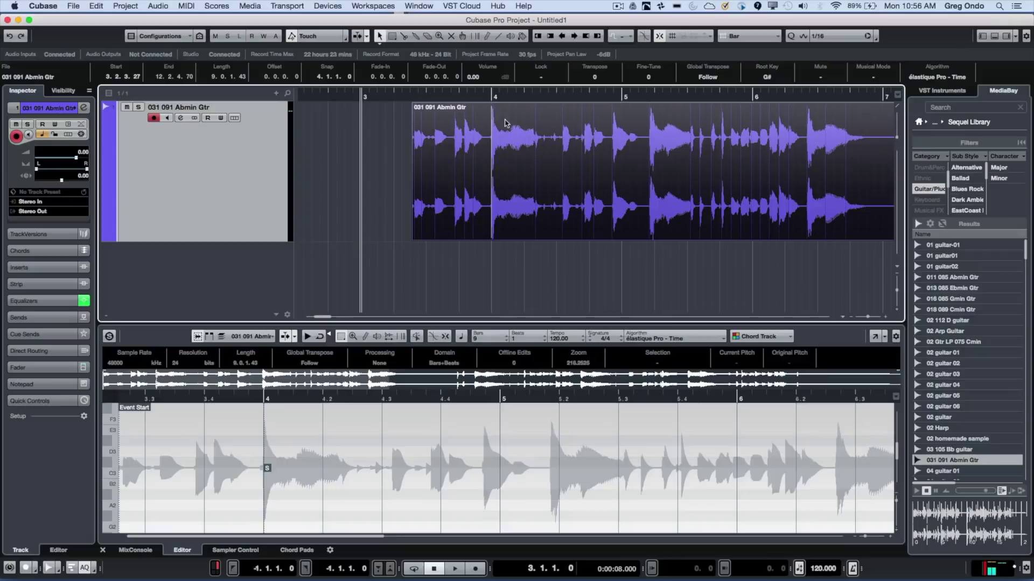
drag(492, 166, 523, 165)
Step: Zoom out and shift the guitar event so its snap point sits on bar 2, starting at 1.2.3.27
key(g)
key(g)
key(g)
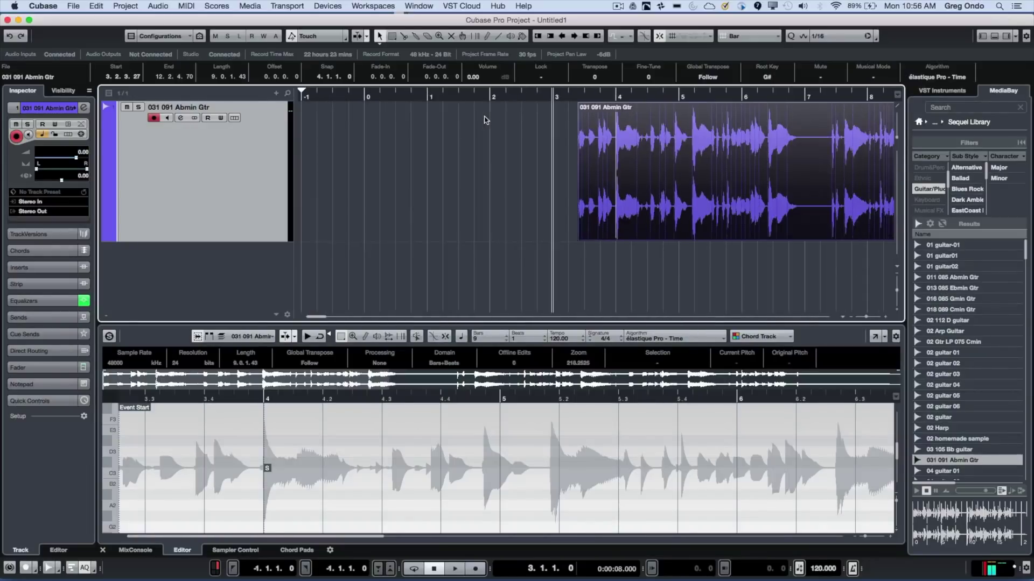
drag(646, 147, 536, 168)
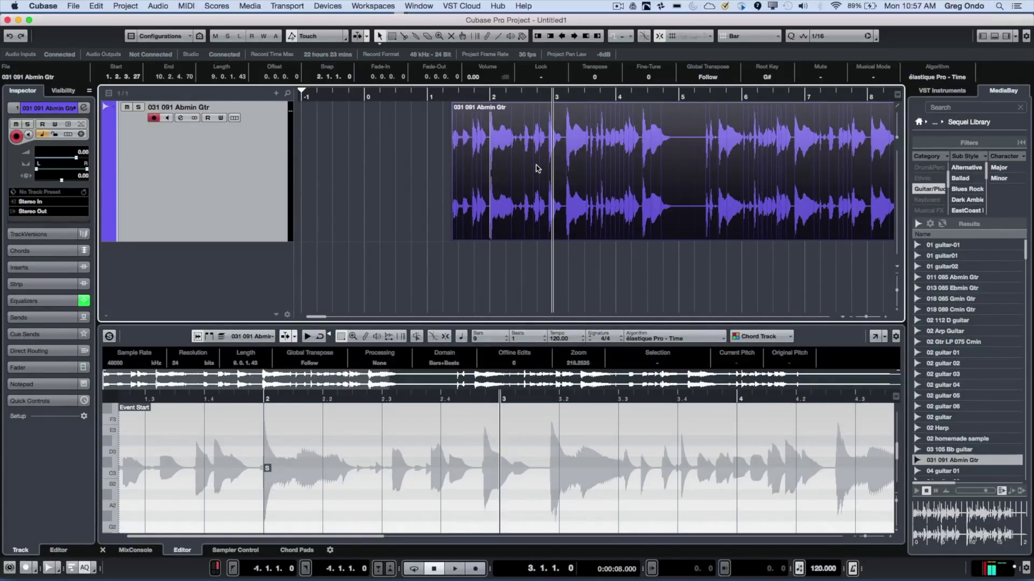